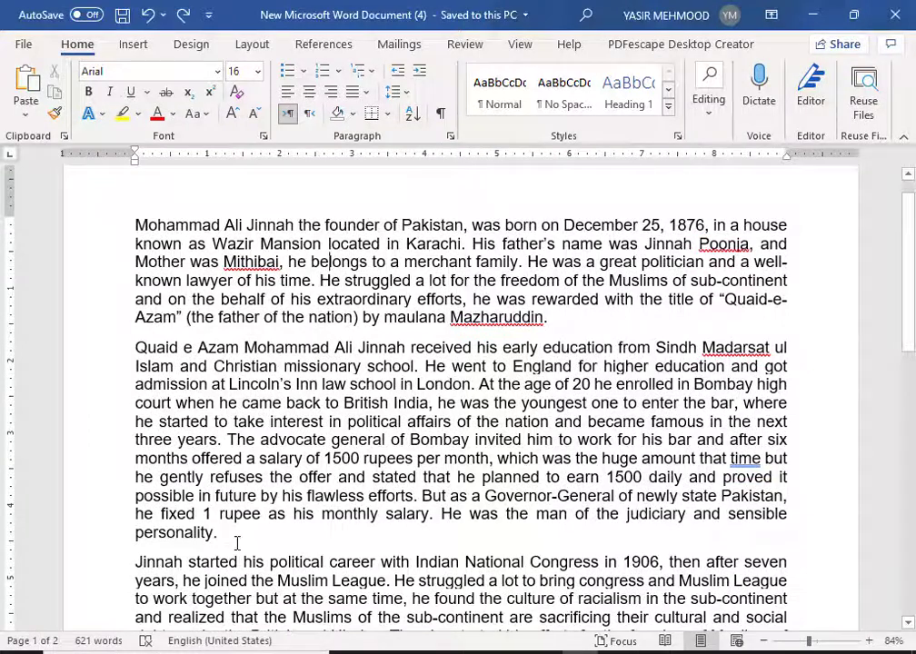
# Step: Examine the first two paragraphs and the beginning of the third paragraph on page 1
pyautogui.scroll(-1, 236, 543)
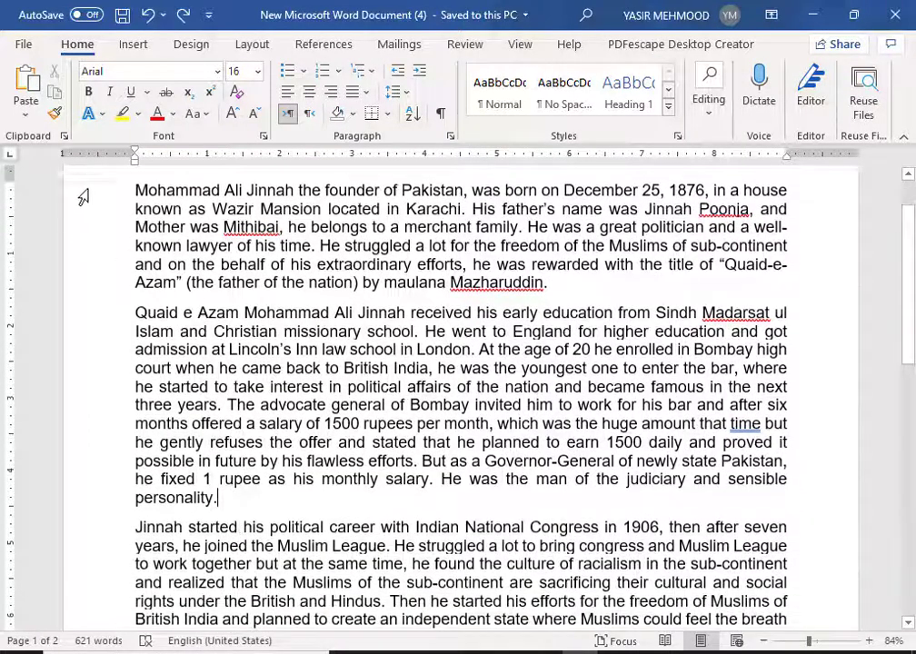
pyautogui.moveTo(84, 196); pyautogui.dragTo(94, 503)
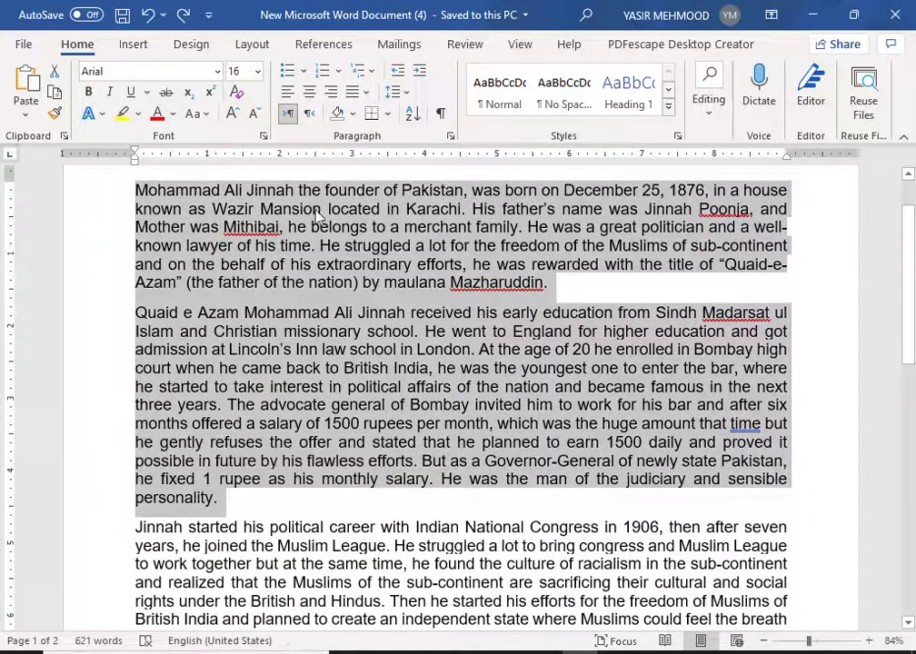
pyautogui.click(246, 499)
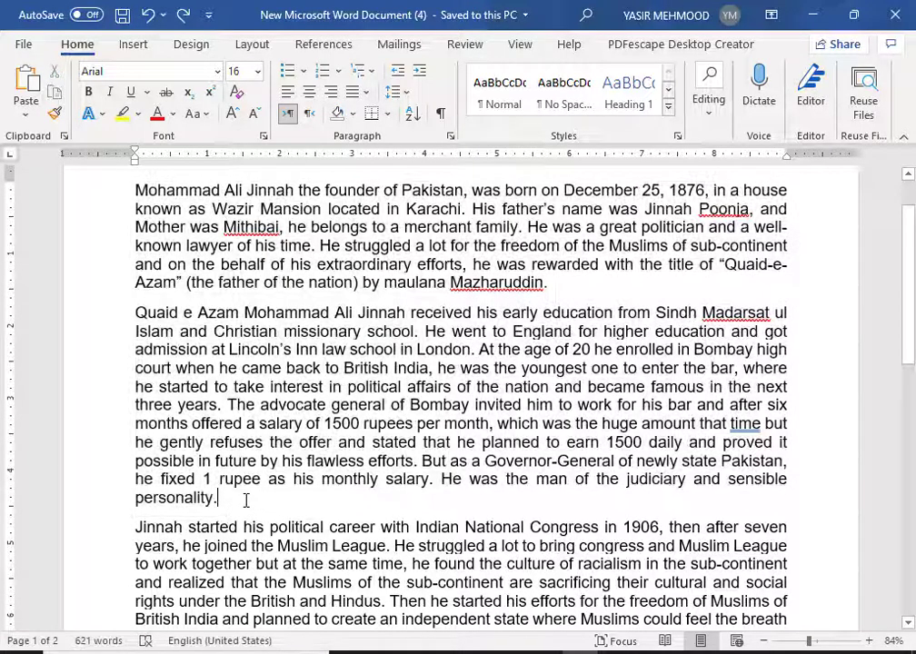
pyautogui.scroll(-1, 246, 499)
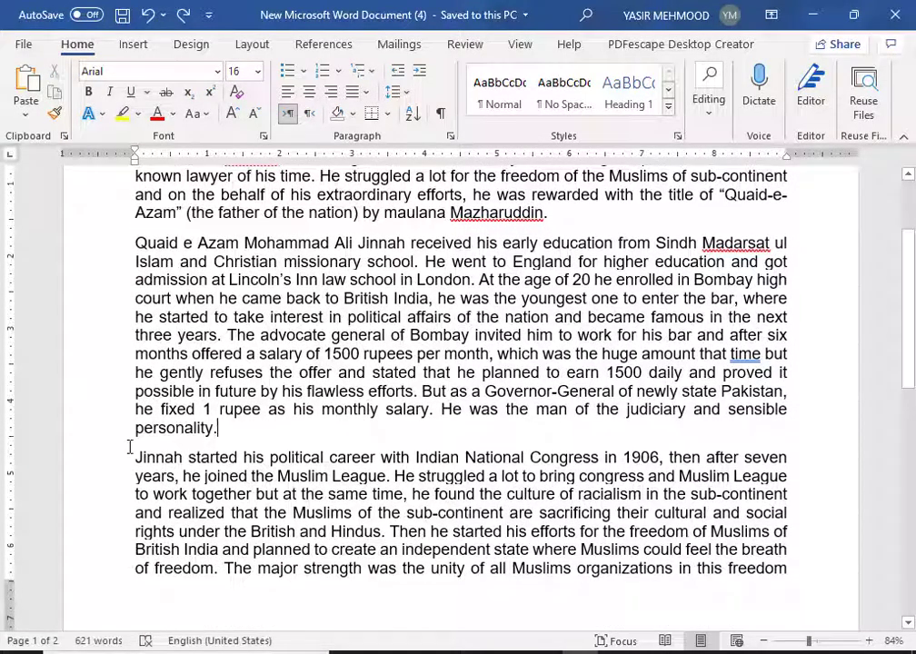
pyautogui.click(135, 457)
pyautogui.keyDown('shift'); pyautogui.click(215, 568); pyautogui.keyUp('shift')
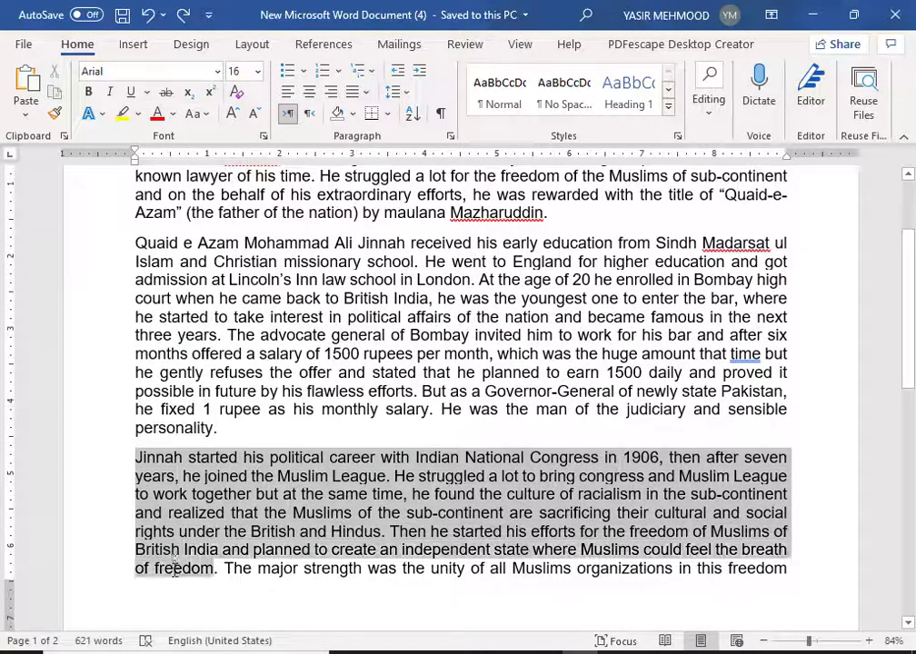
pyautogui.click(296, 593)
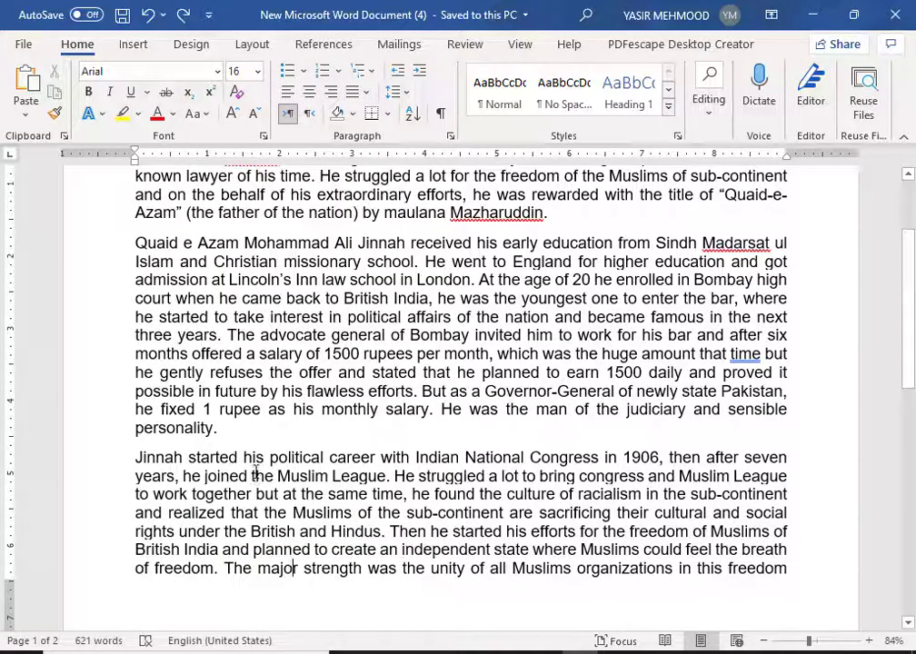
pyautogui.click(243, 440)
pyautogui.scroll(2, 139, 285)
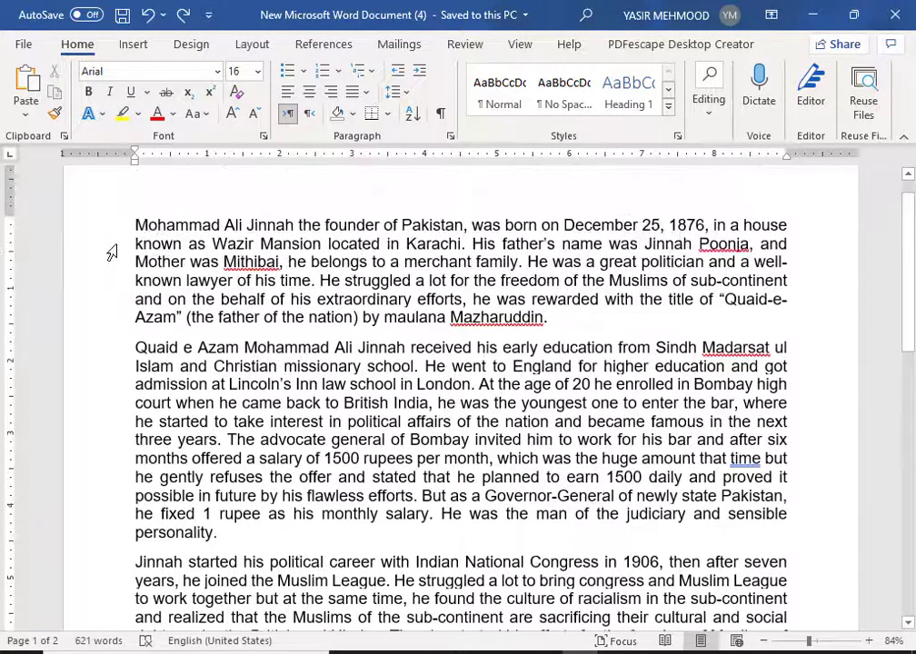
# Step: Highlight the first two paragraphs as one block and review where the "Jinnah started his political career" paragraph begins
pyautogui.moveTo(100, 221); pyautogui.dragTo(254, 486)
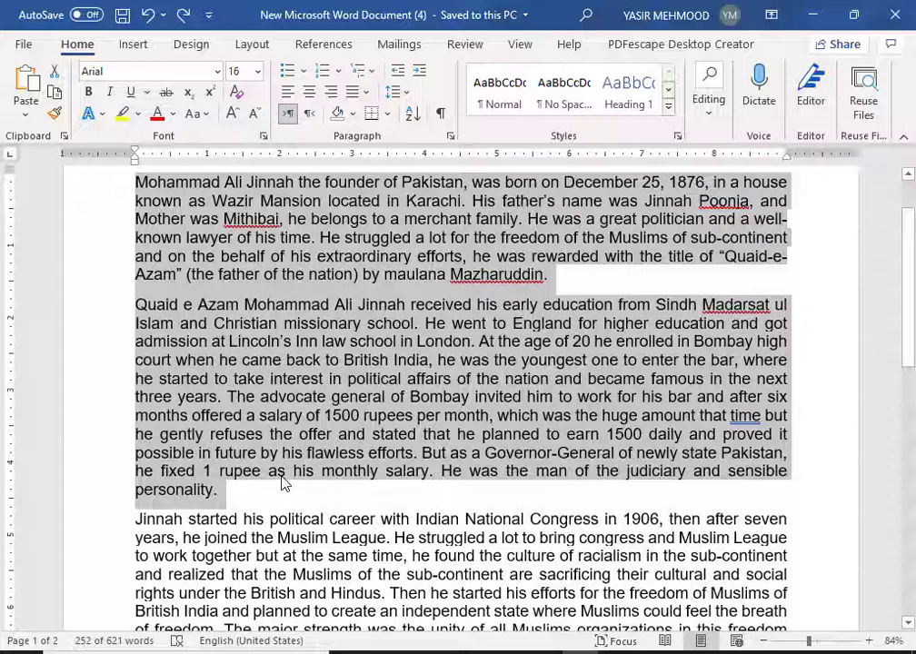
pyautogui.scroll(-1, 141, 485)
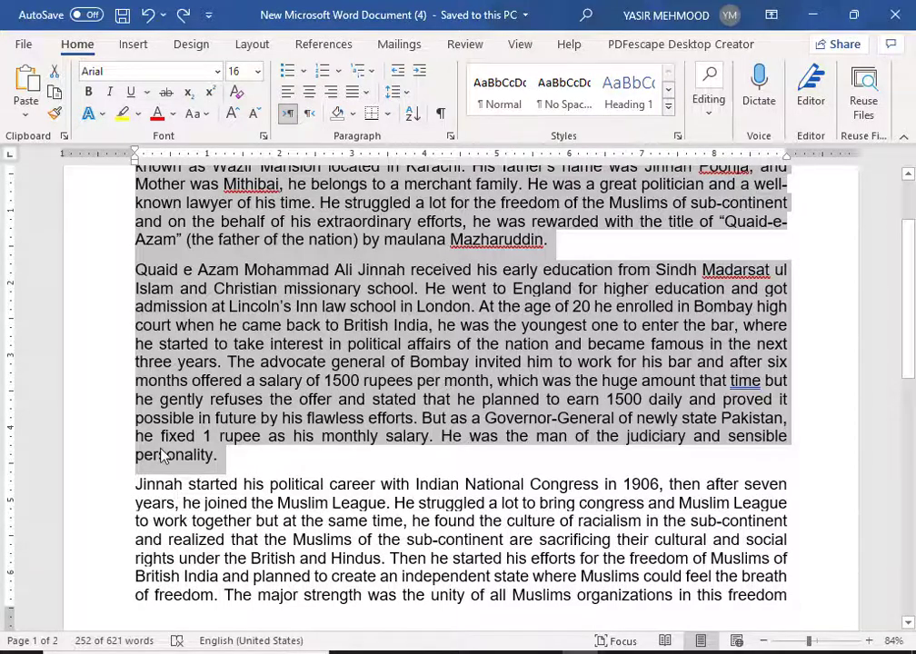
pyautogui.scroll(2, 241, 347)
pyautogui.click(239, 307)
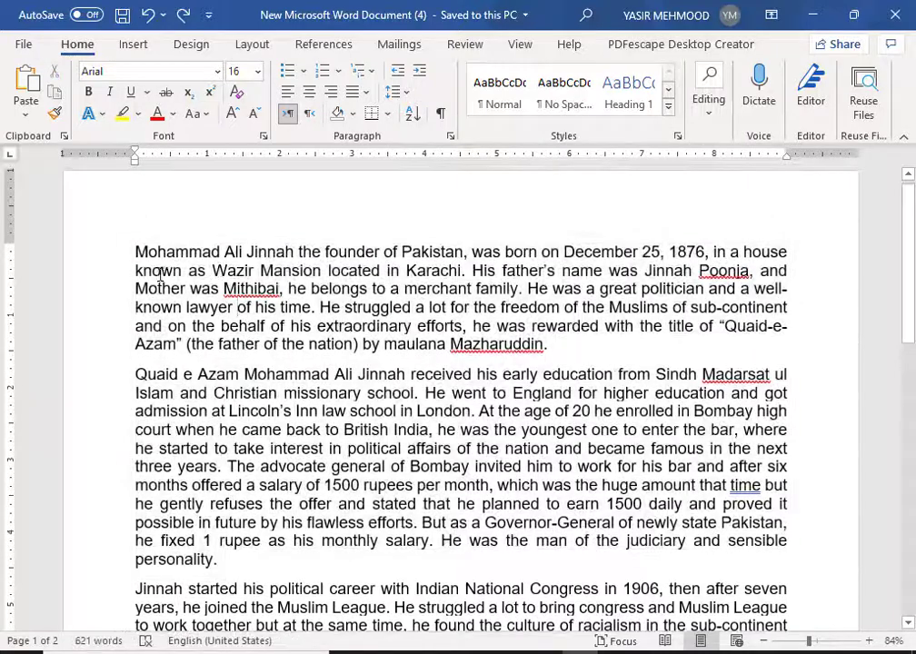
pyautogui.click(204, 191)
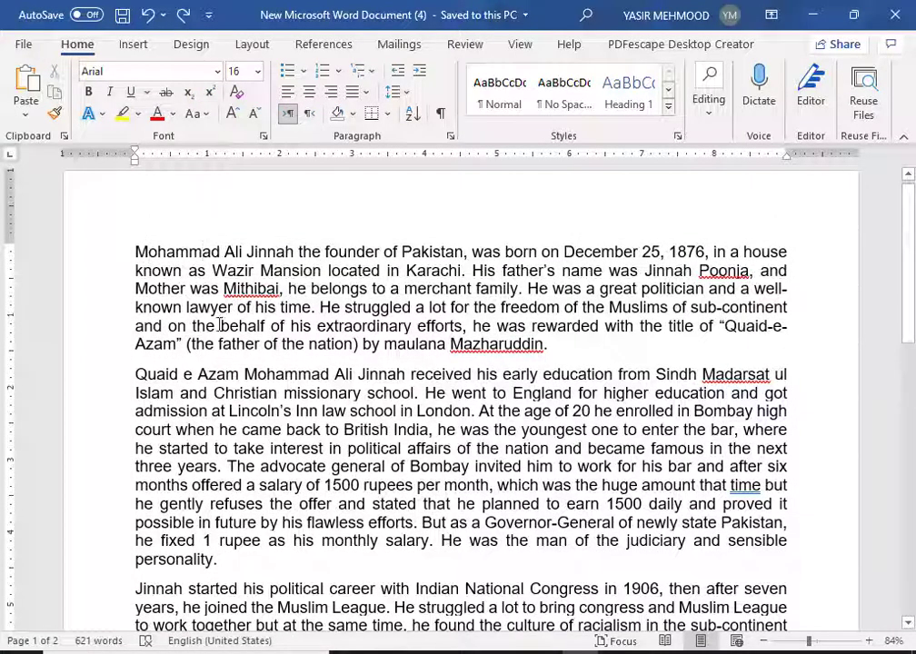
pyautogui.scroll(-3, 220, 325)
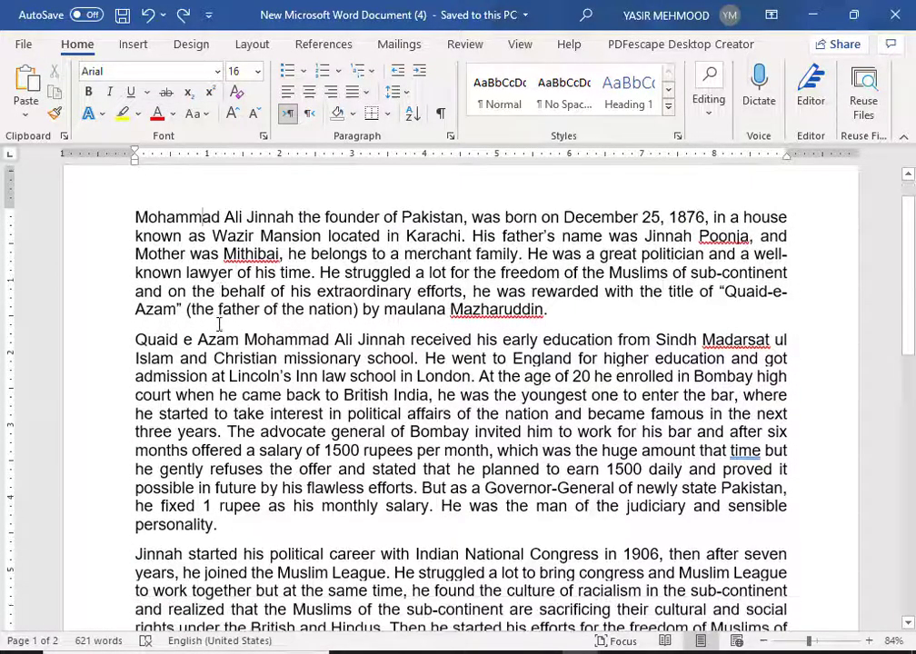
pyautogui.click(137, 414)
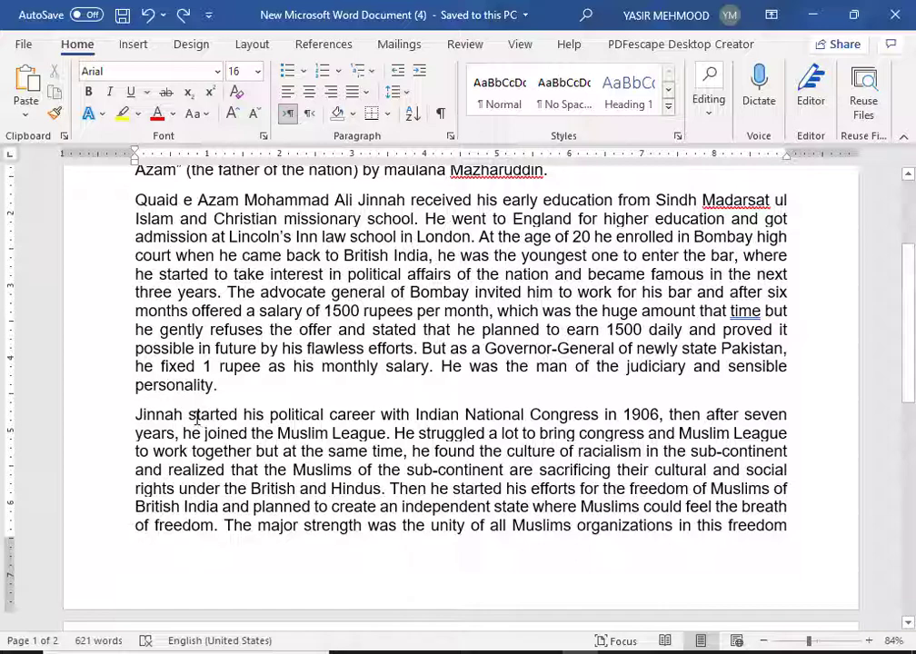
pyautogui.scroll(1, 197, 418)
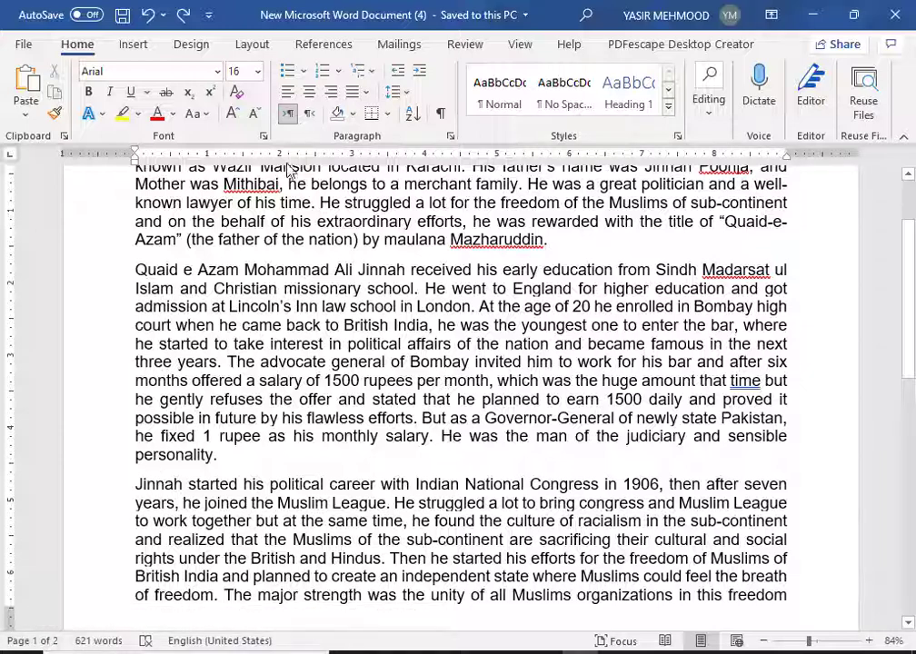
pyautogui.scroll(1, 308, 234)
pyautogui.scroll(1, 308, 234)
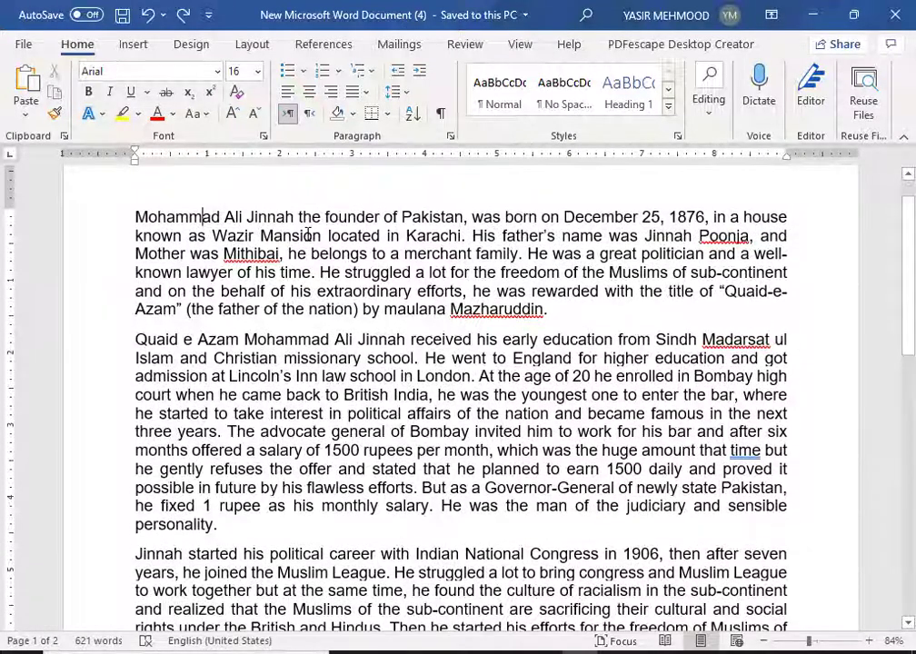
# Step: Copy the words "Mohammad Ali Jinnah" from the opening line of the first paragraph
pyautogui.moveTo(133, 218); pyautogui.dragTo(268, 241)
pyautogui.click(263, 238)
pyautogui.moveTo(127, 218); pyautogui.dragTo(459, 214)
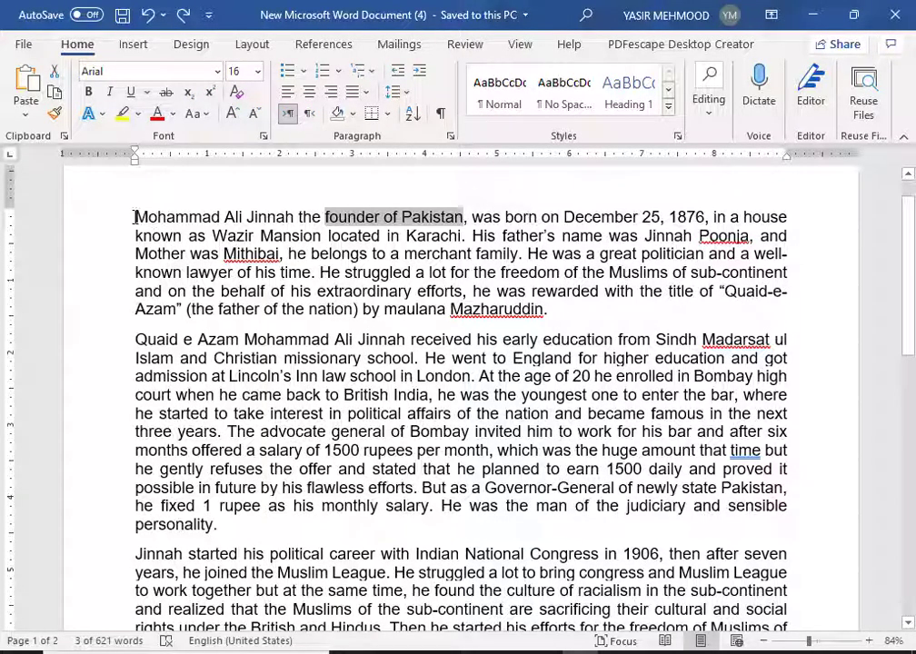
pyautogui.moveTo(134, 216); pyautogui.dragTo(270, 222)
pyautogui.hotkey('ctrl', 'c')
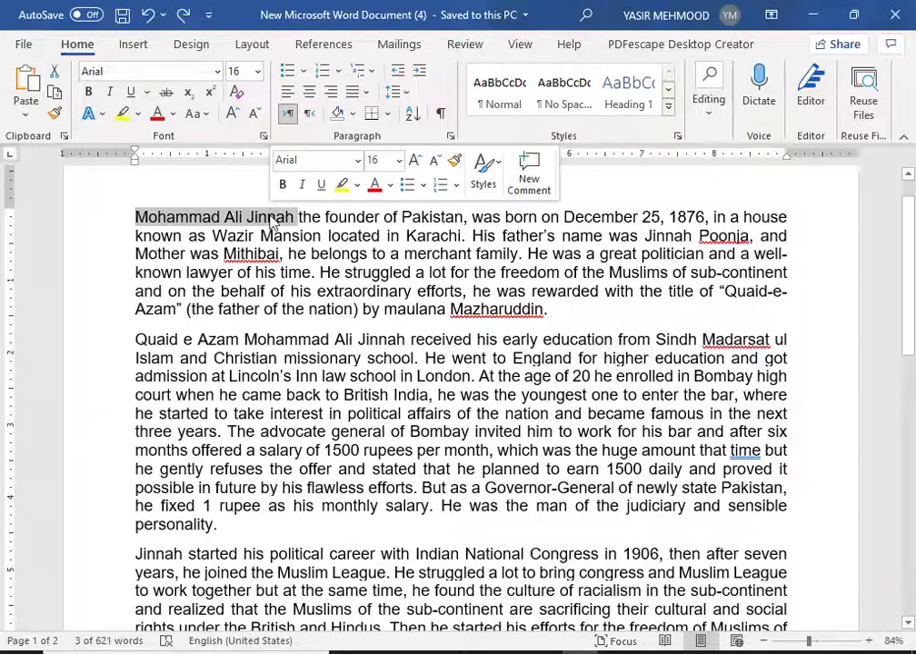
# Step: Paste "Mohammad Ali Jinnah" into the page 1 header and return to the body text
pyautogui.scroll(1, 319, 204)
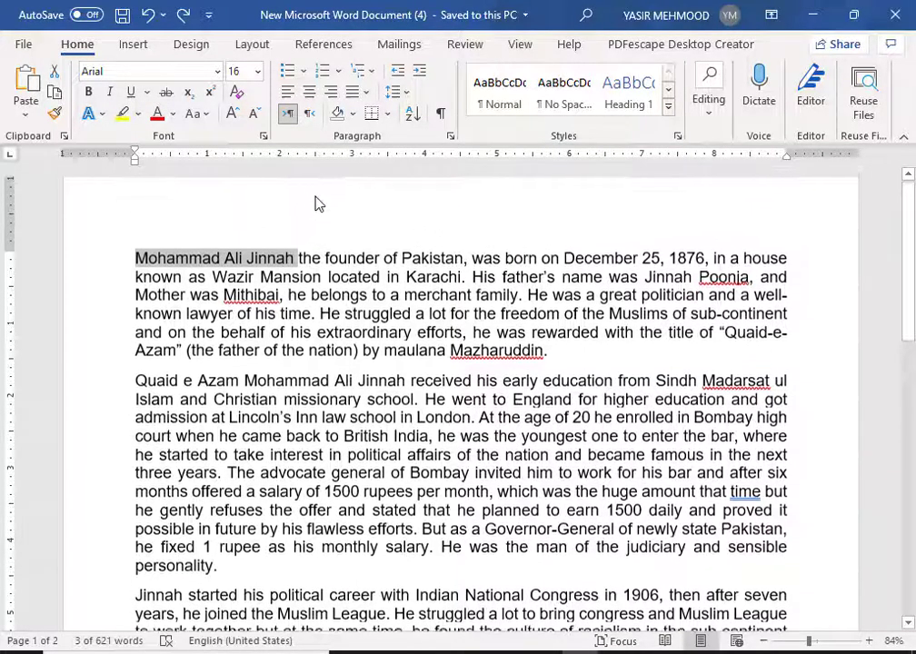
pyautogui.click(345, 202)
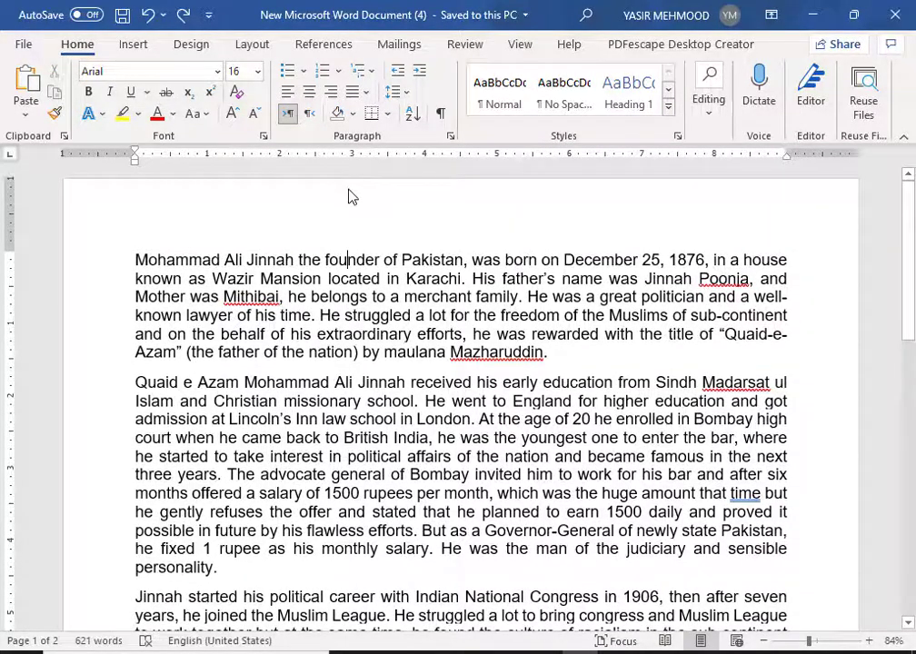
pyautogui.doubleClick(350, 191)
pyautogui.hotkey('ctrl', 'v')
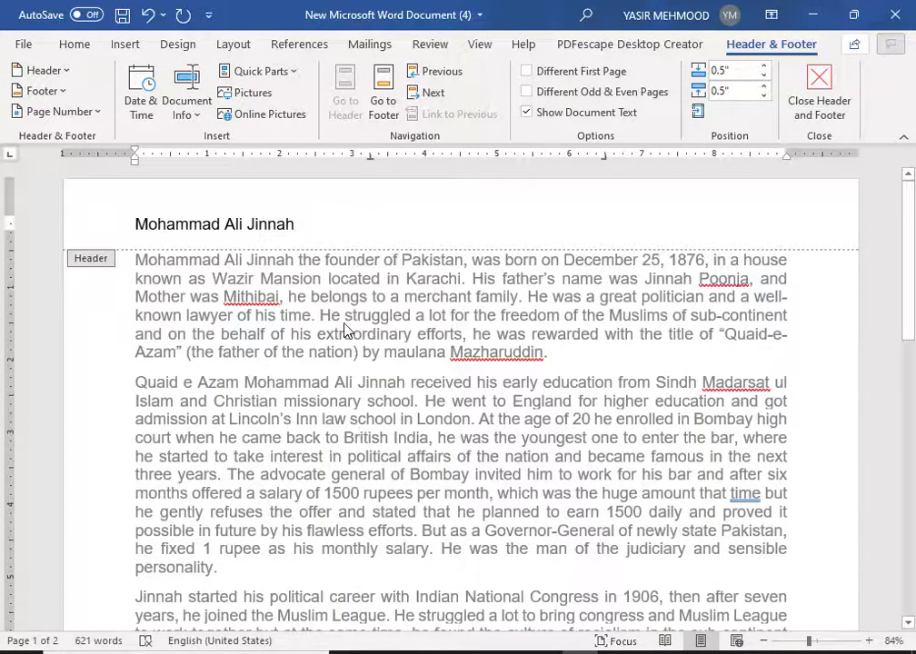
pyautogui.doubleClick(347, 261)
# Step: Compare the headers on pages 1 and 2, and undo the header text
pyautogui.scroll(-3, 346, 324)
pyautogui.scroll(-5, 346, 323)
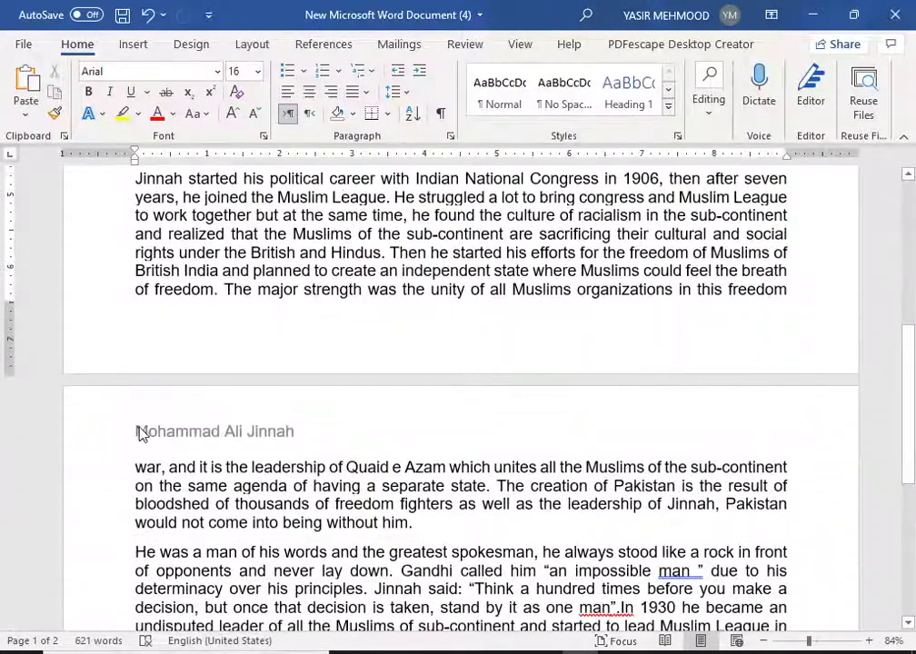
pyautogui.scroll(7, 266, 437)
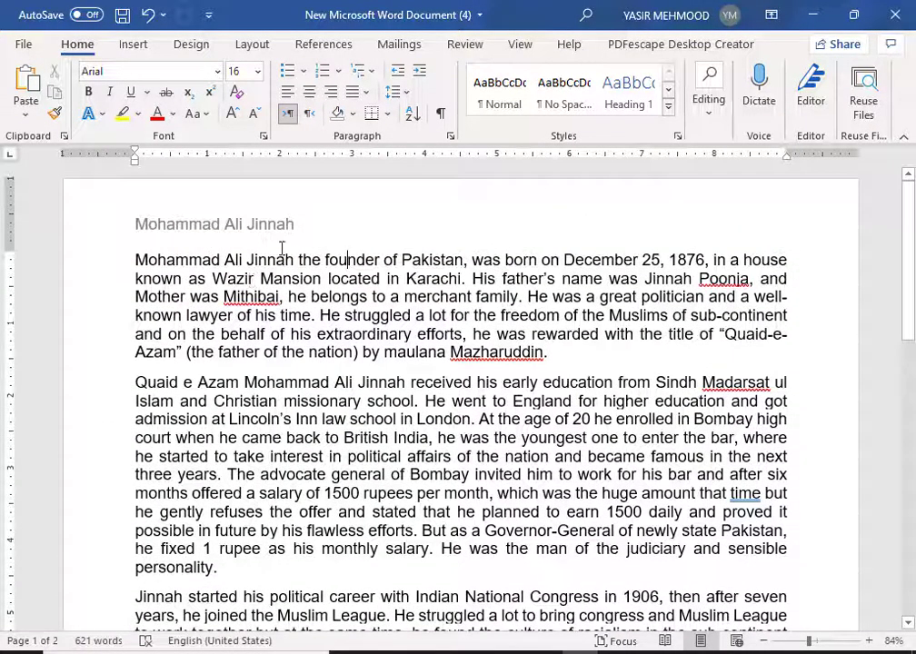
pyautogui.scroll(-6, 161, 498)
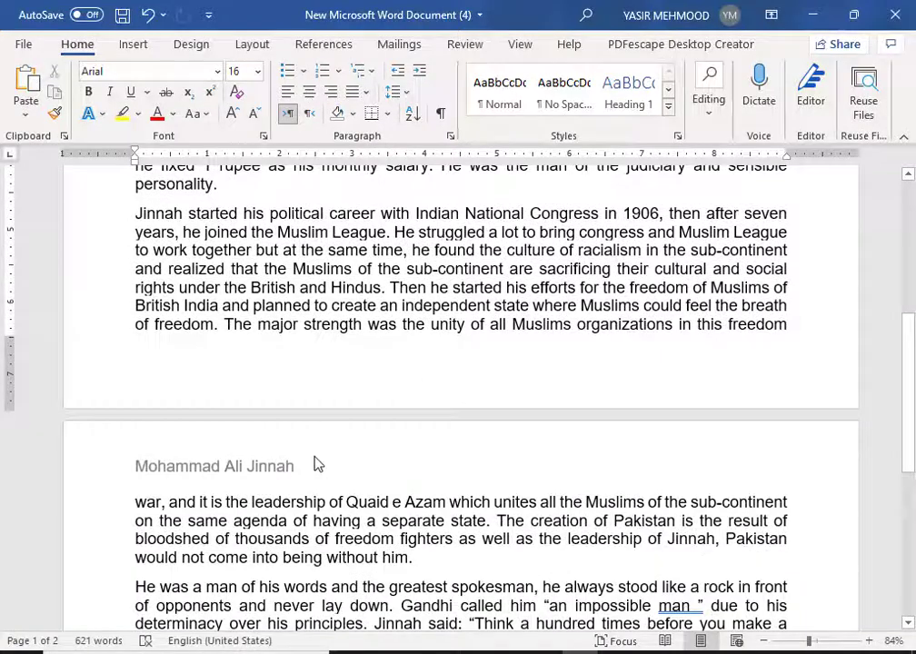
pyautogui.scroll(6, 316, 461)
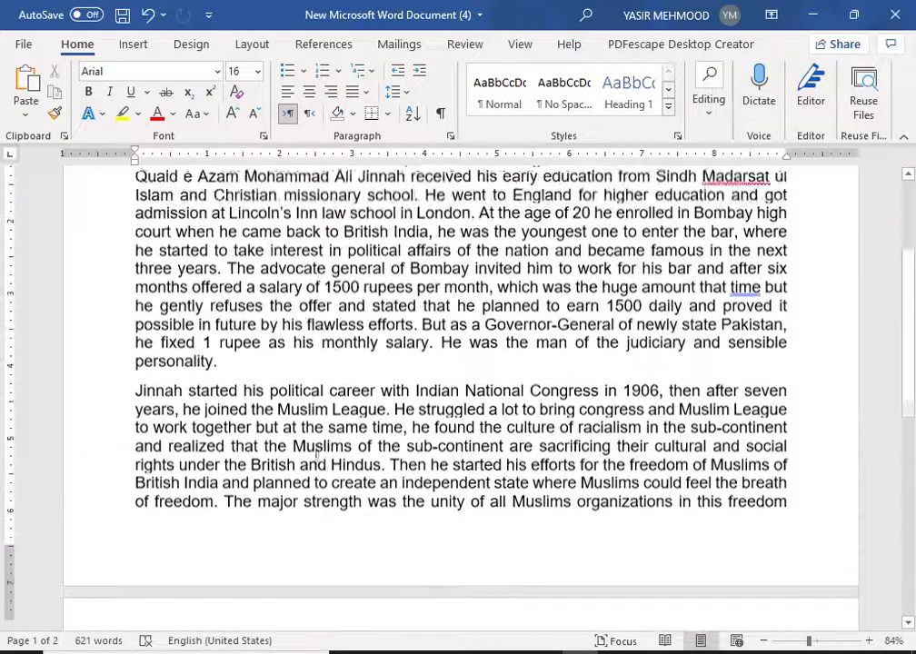
pyautogui.scroll(1, 316, 454)
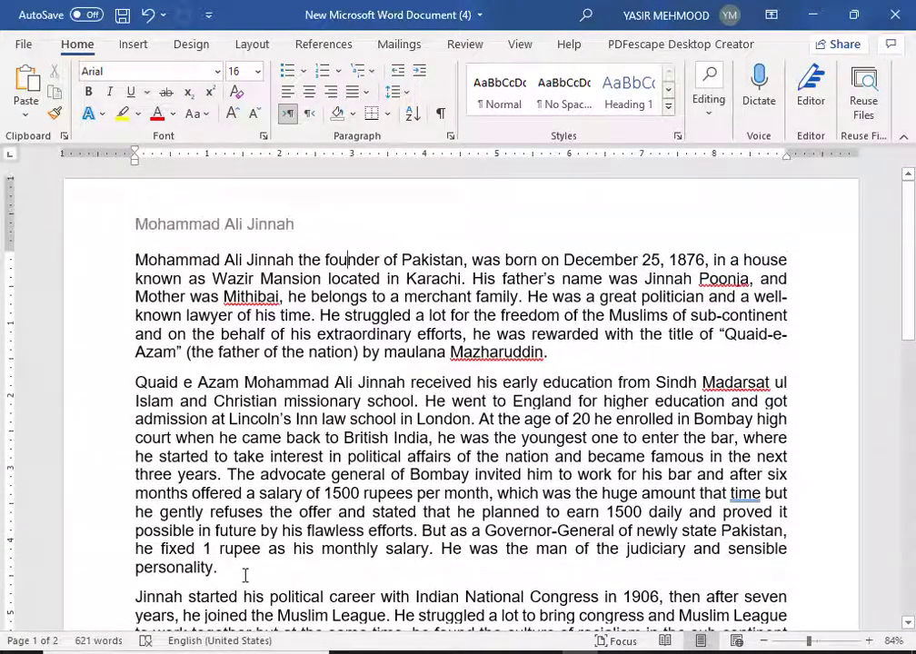
pyautogui.hotkey('ctrl', 'z')
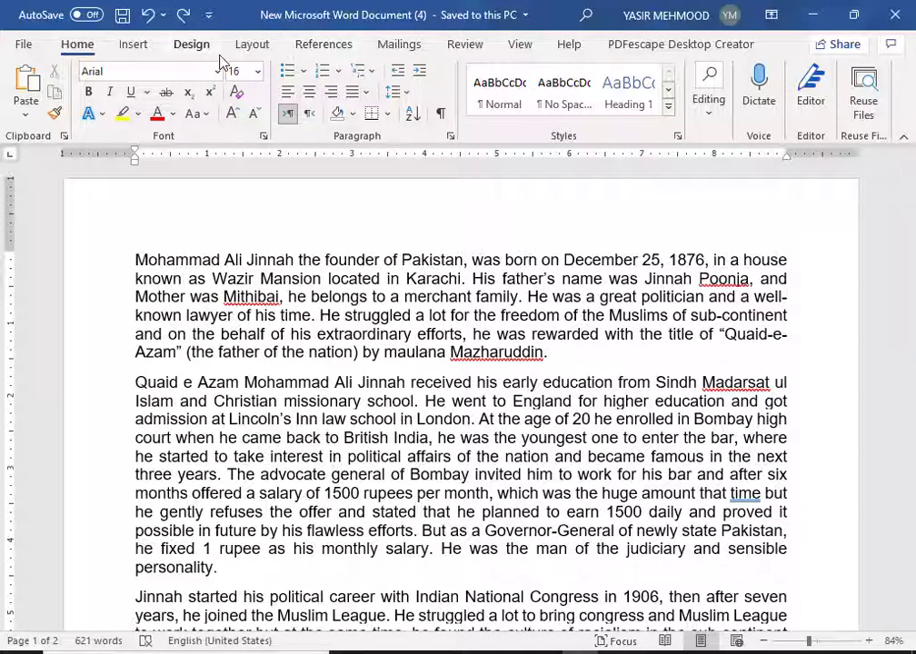
# Step: Insert a page break at the end of the second paragraph, after "sensible personality."
pyautogui.click(246, 46)
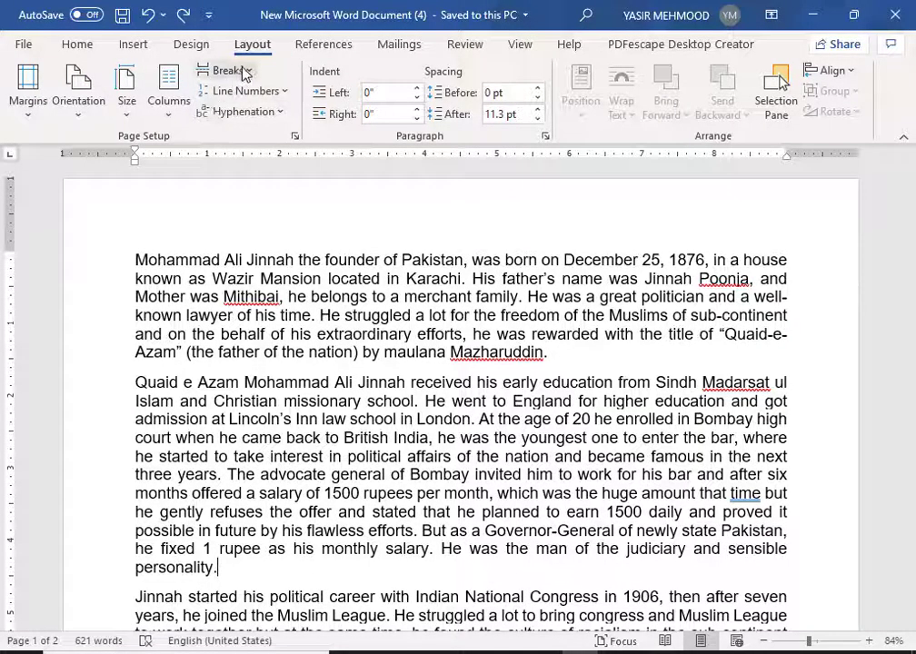
pyautogui.click(244, 73)
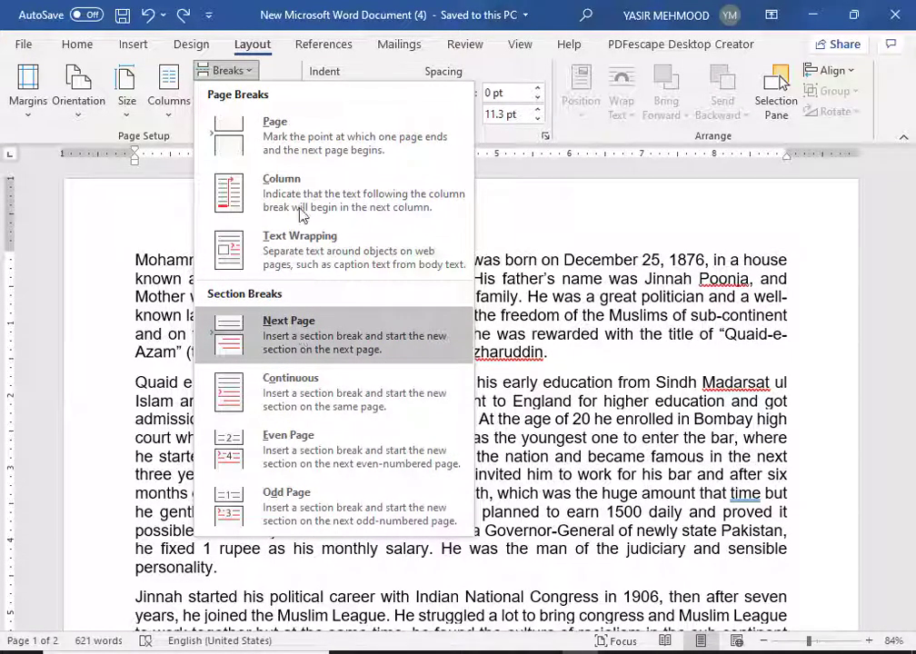
pyautogui.click(300, 138)
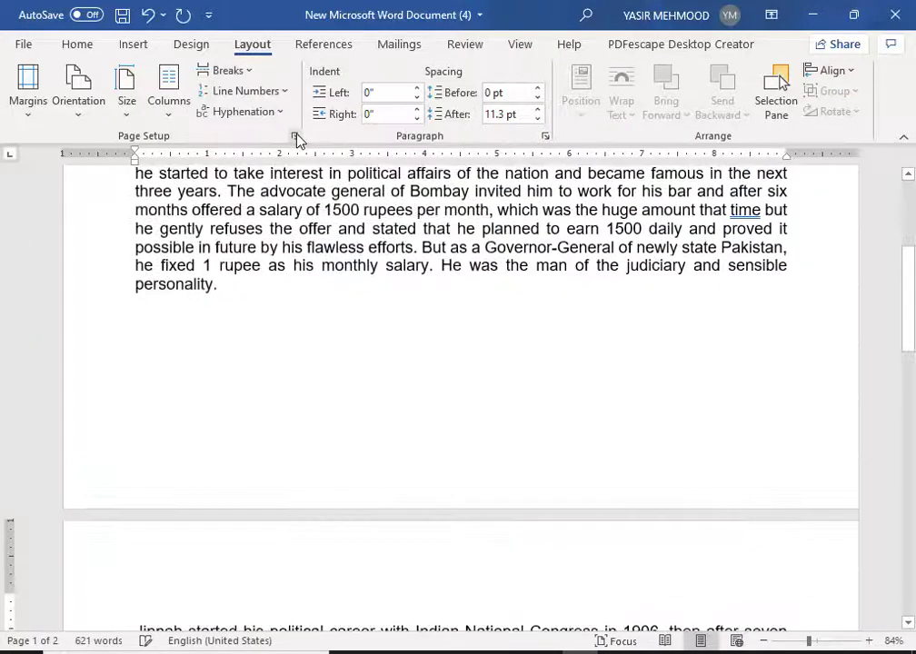
pyautogui.scroll(-2, 327, 200)
pyautogui.scroll(-2, 356, 296)
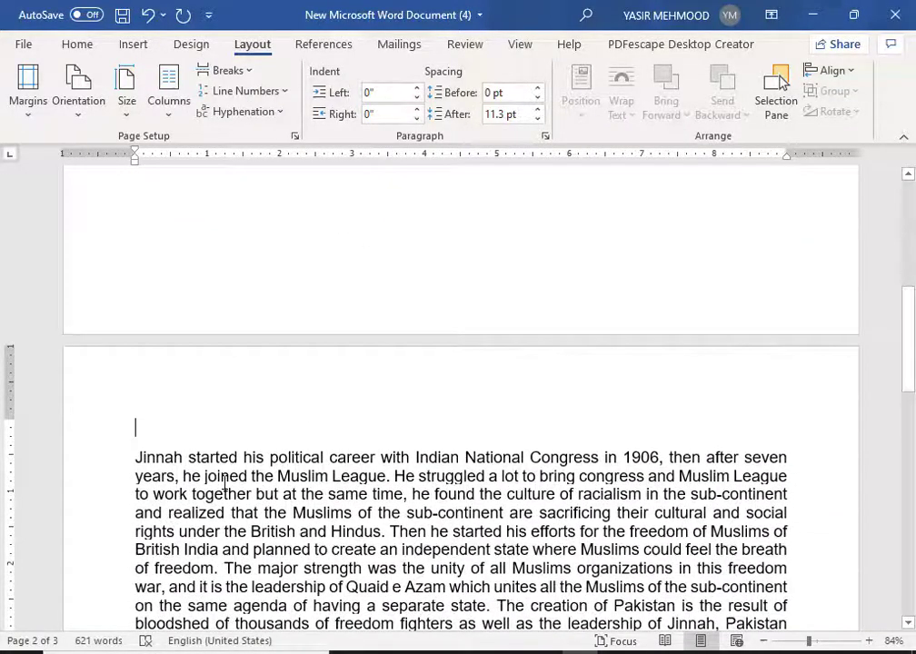
pyautogui.scroll(-1, 224, 484)
pyautogui.scroll(-7, 224, 483)
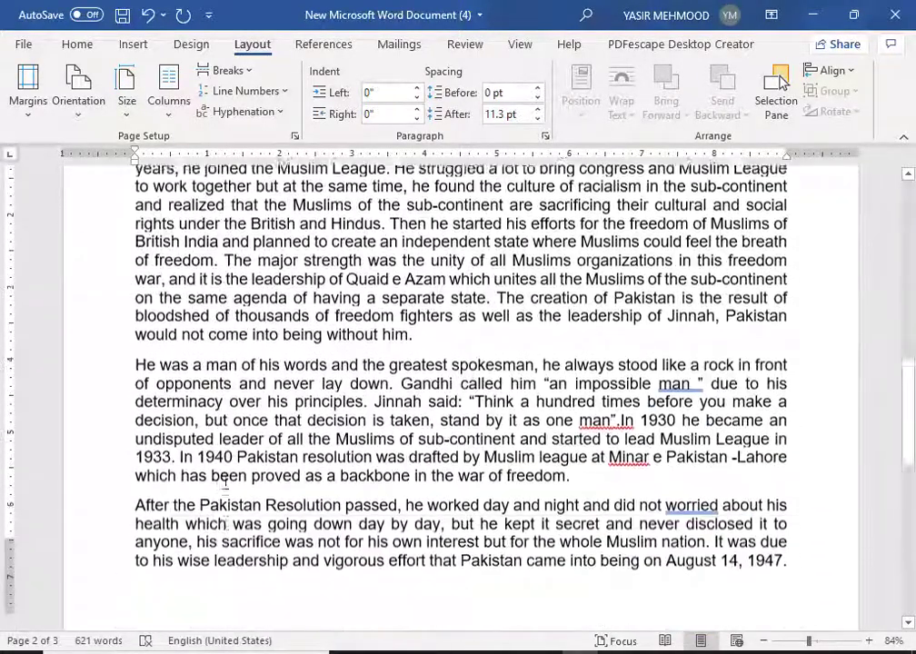
# Step: Add "Mohammad Ali Jinnah" to the page 1 header, return to the body text and check the following page's header
pyautogui.scroll(11, 232, 476)
pyautogui.scroll(10, 232, 476)
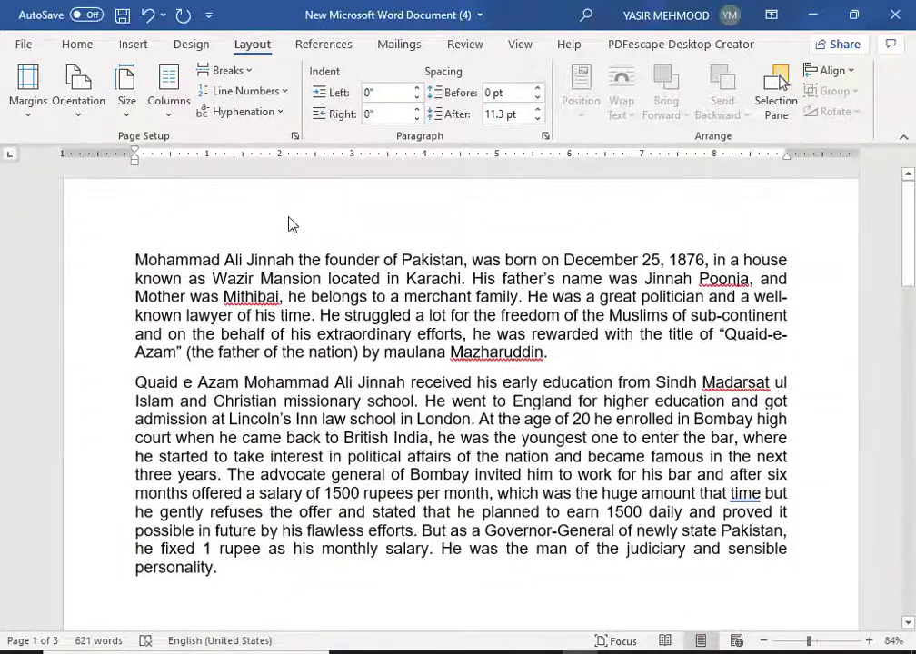
pyautogui.doubleClick(257, 198)
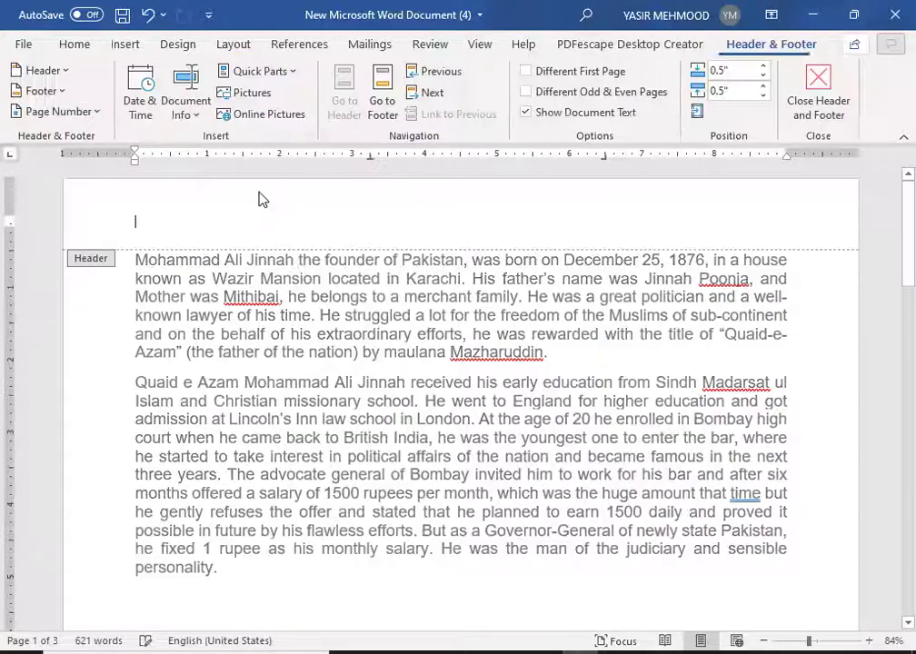
pyautogui.write('Mohammad Ali Jinnah')
pyautogui.press('Escape')
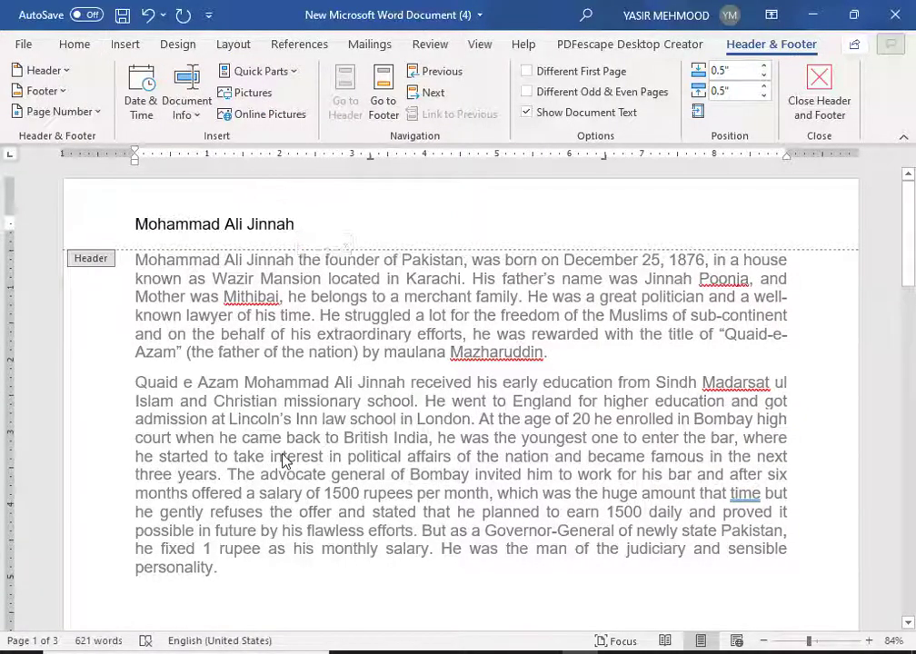
pyautogui.doubleClick(284, 460)
pyautogui.scroll(-9, 285, 459)
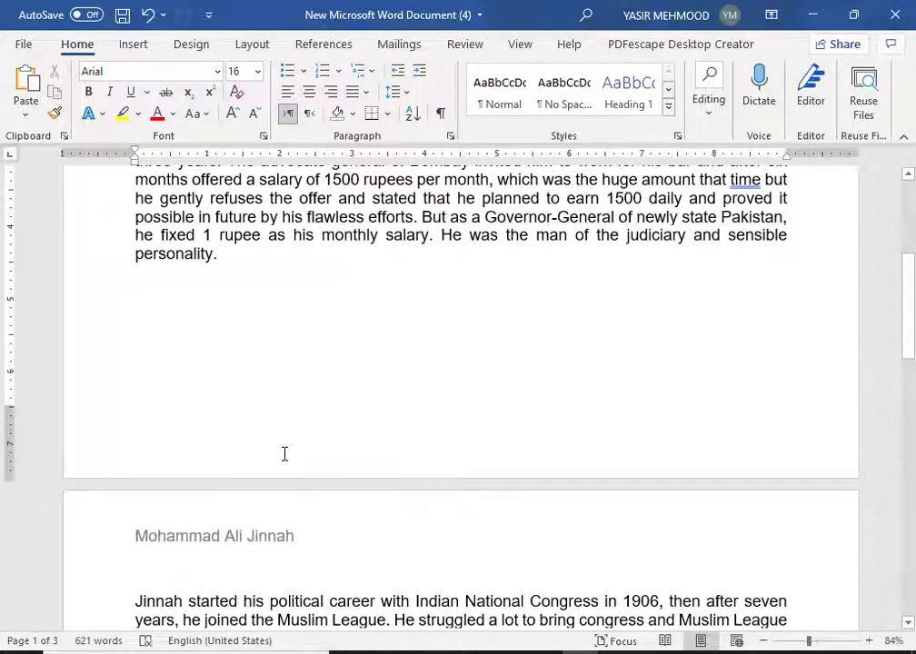
# Step: Compare the headers on pages 1 and 2, checking the header labels and the Link to Previous option in header editing mode
pyautogui.scroll(9, 284, 455)
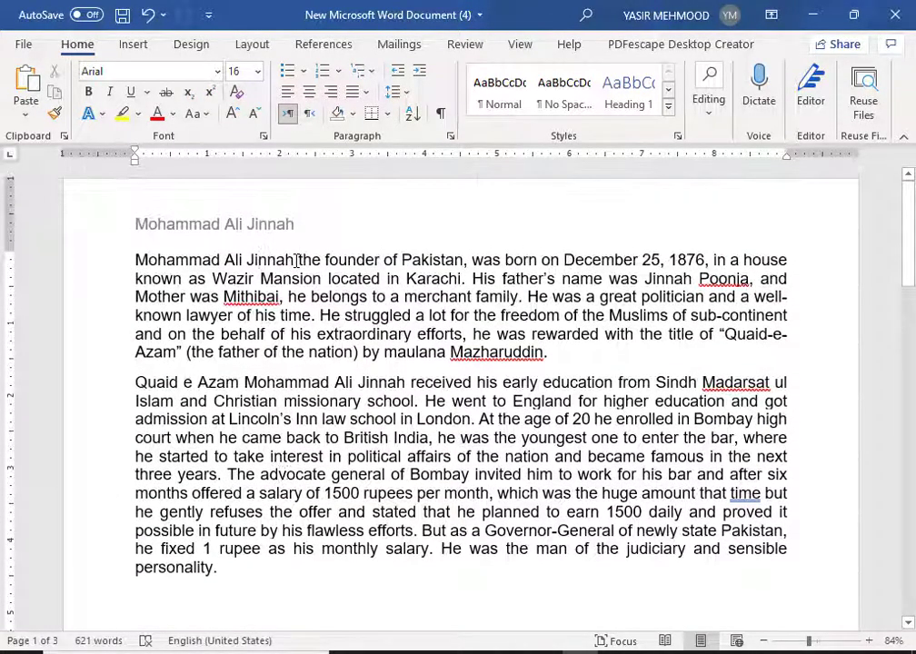
pyautogui.scroll(-7, 278, 509)
pyautogui.scroll(1, 238, 209)
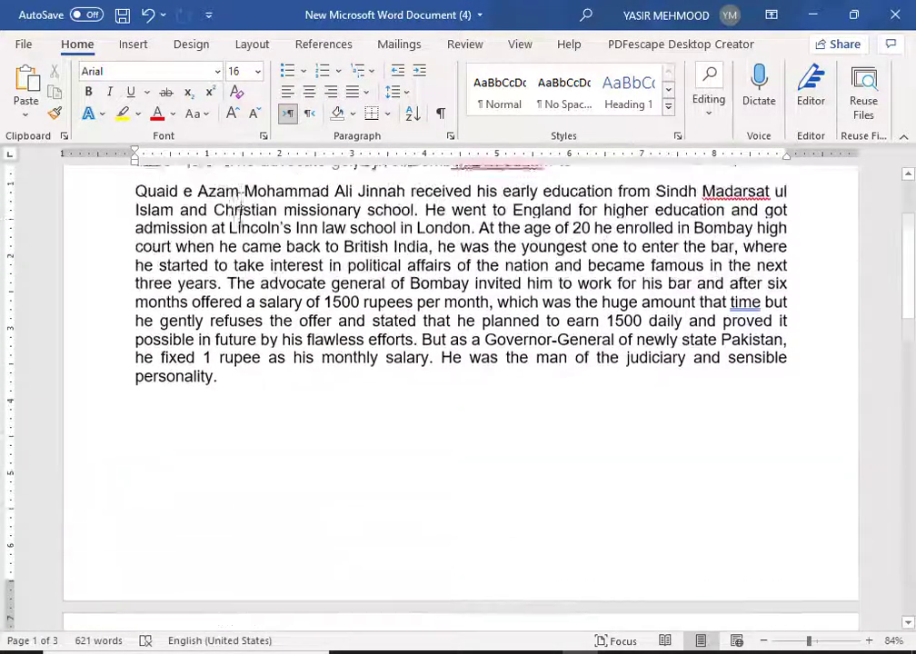
pyautogui.scroll(5, 240, 214)
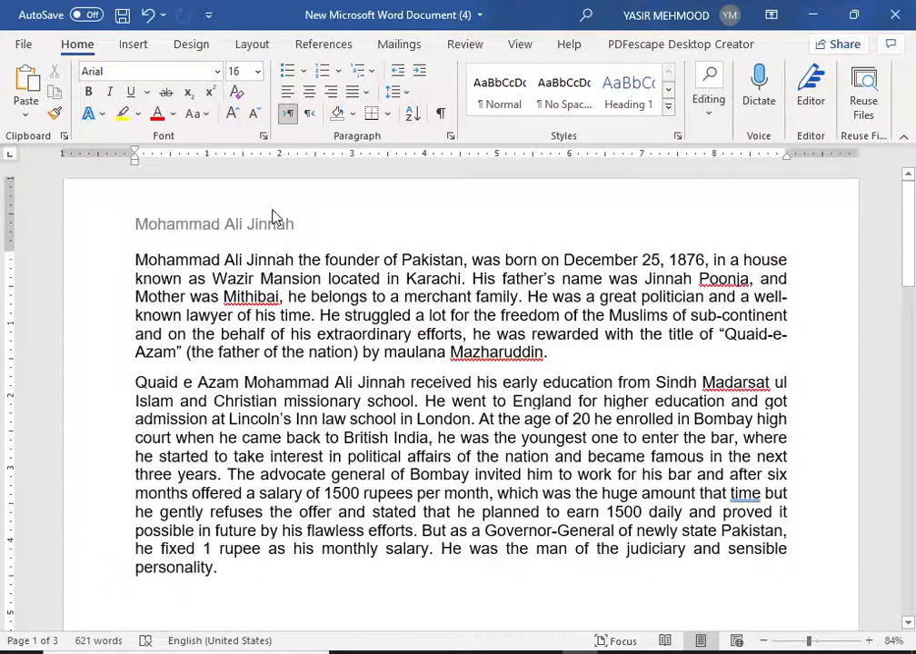
pyautogui.doubleClick(275, 229)
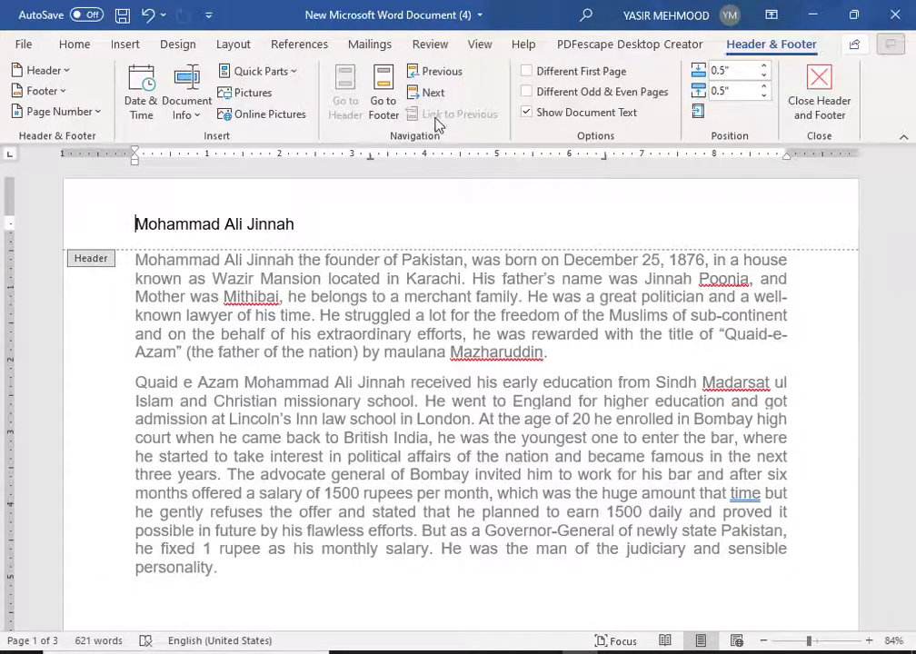
pyautogui.scroll(-4, 209, 245)
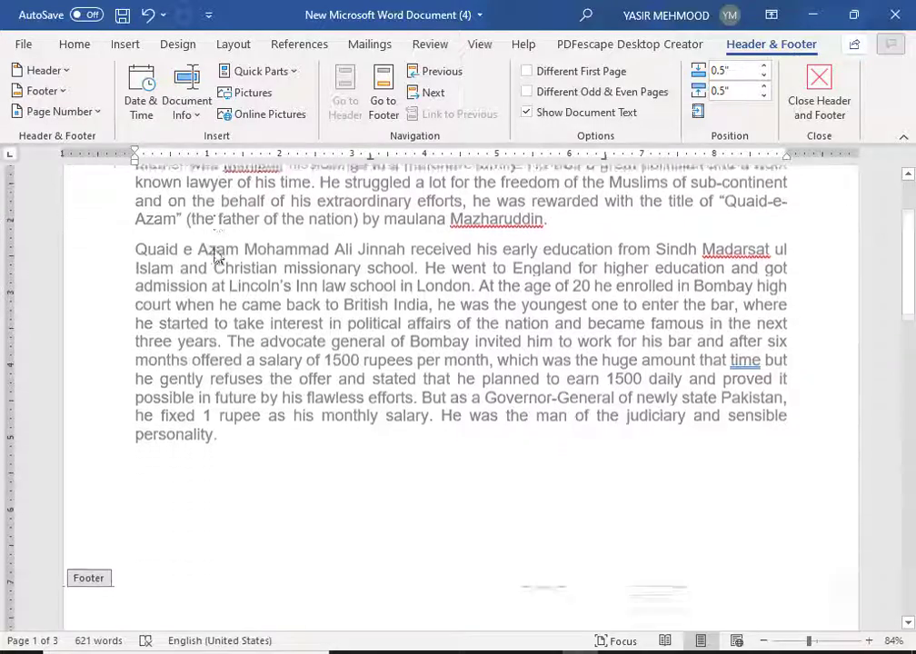
pyautogui.scroll(-4, 215, 258)
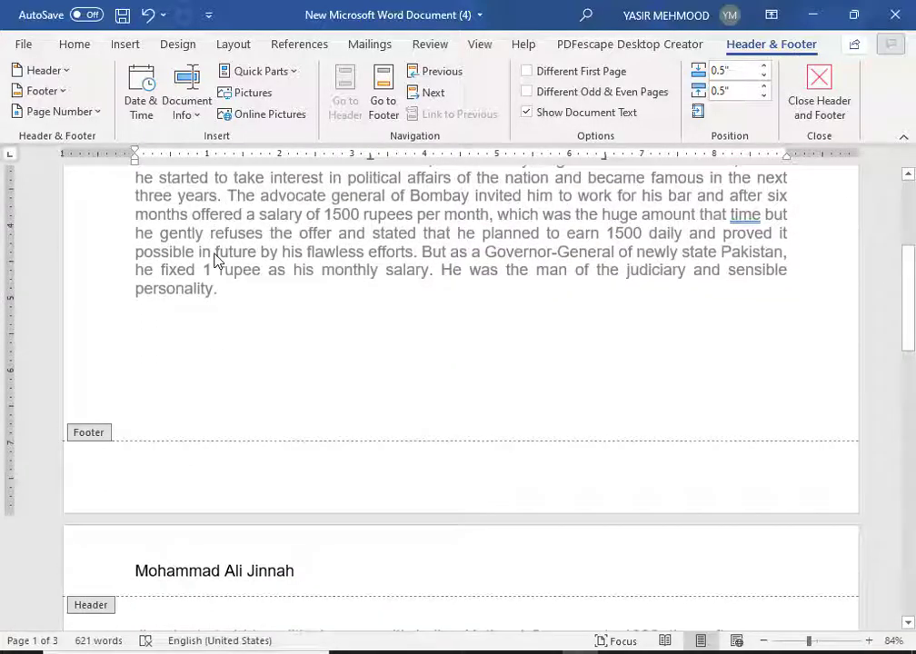
pyautogui.scroll(8, 216, 261)
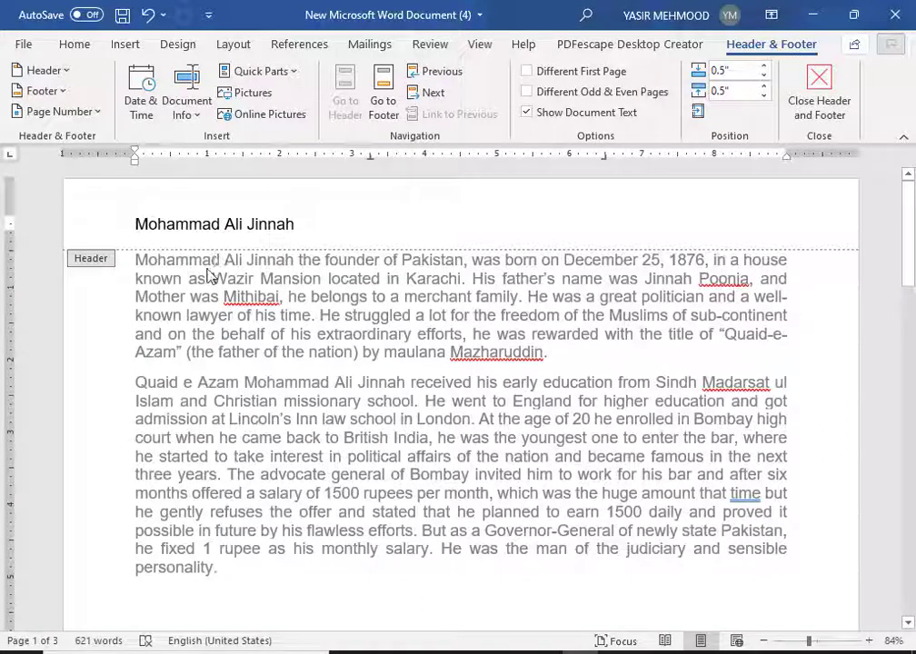
pyautogui.doubleClick(191, 300)
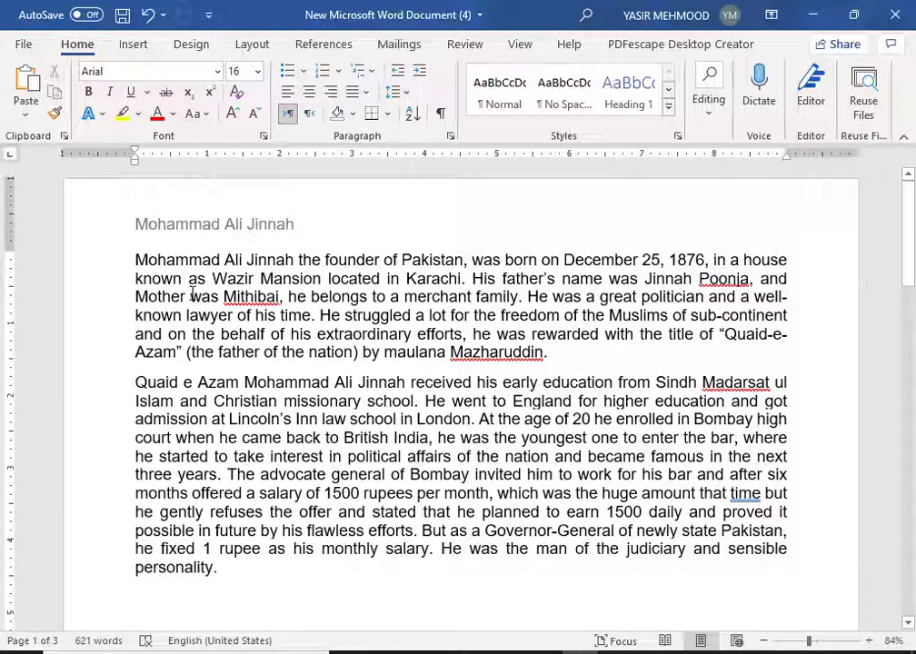
# Step: Undo the header text and the page break after the second paragraph, and save the document
pyautogui.hotkey('ctrl', 'z')
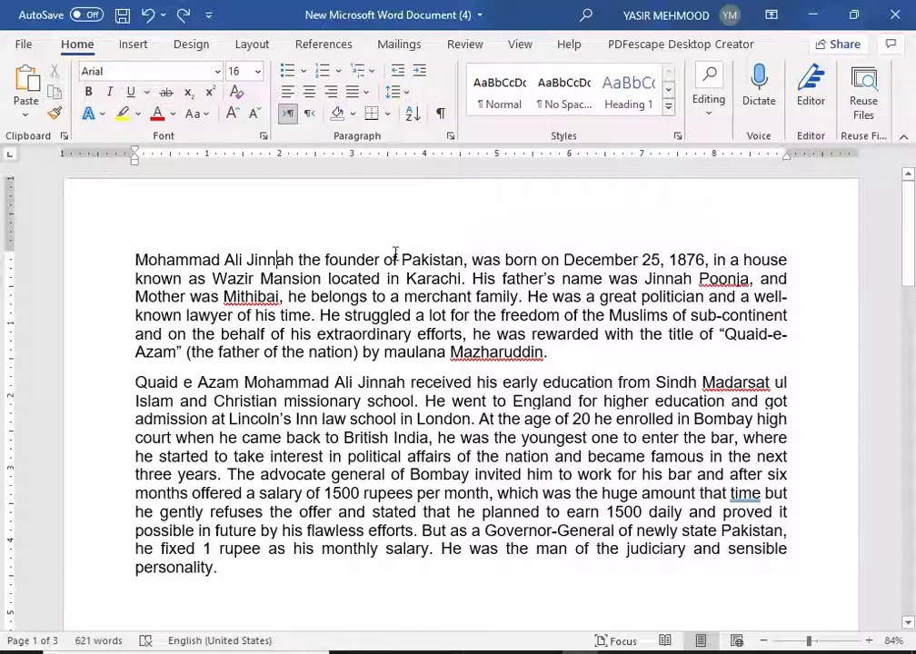
pyautogui.scroll(-2, 412, 271)
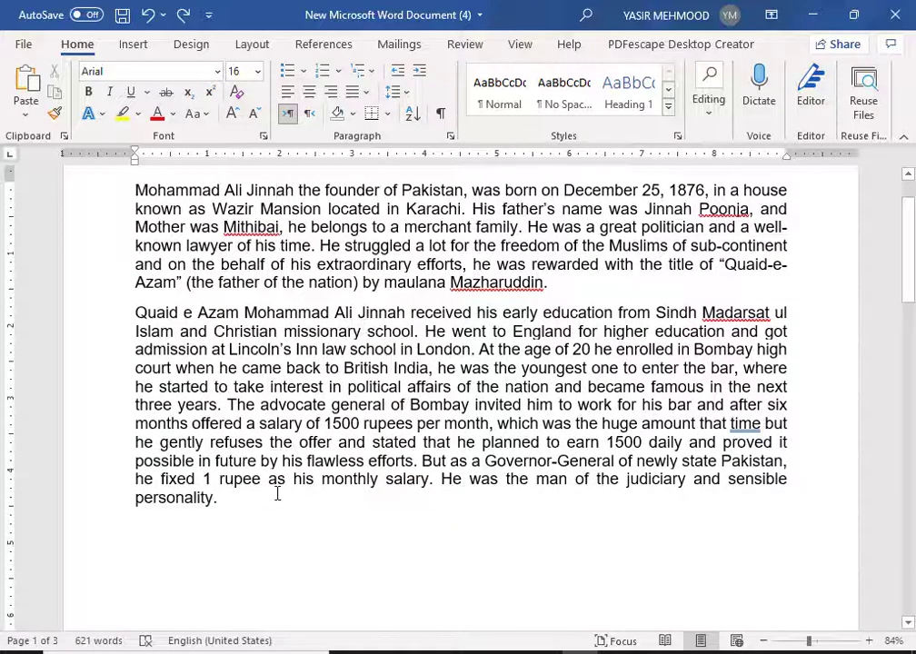
pyautogui.scroll(-5, 277, 494)
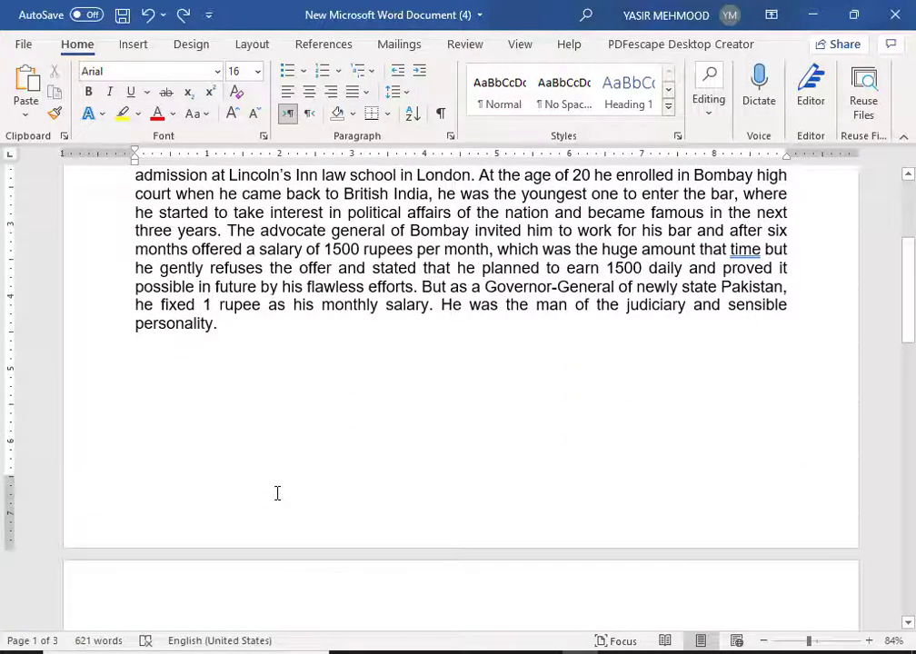
pyautogui.hotkey('ctrl', 's')
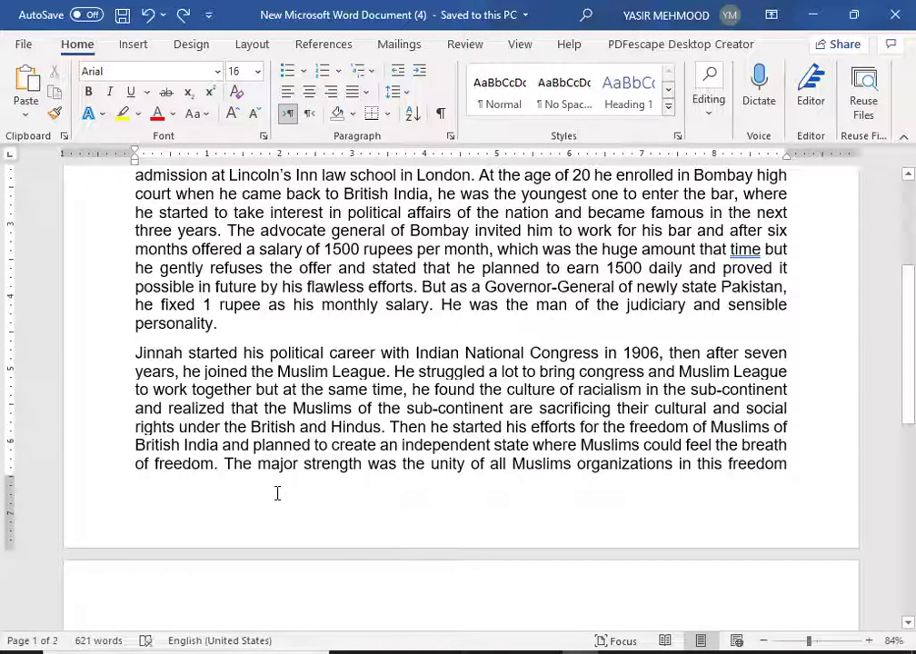
# Step: Insert a Next Page section break at the end of the second paragraph, after "sensible personality."
pyautogui.scroll(4, 278, 420)
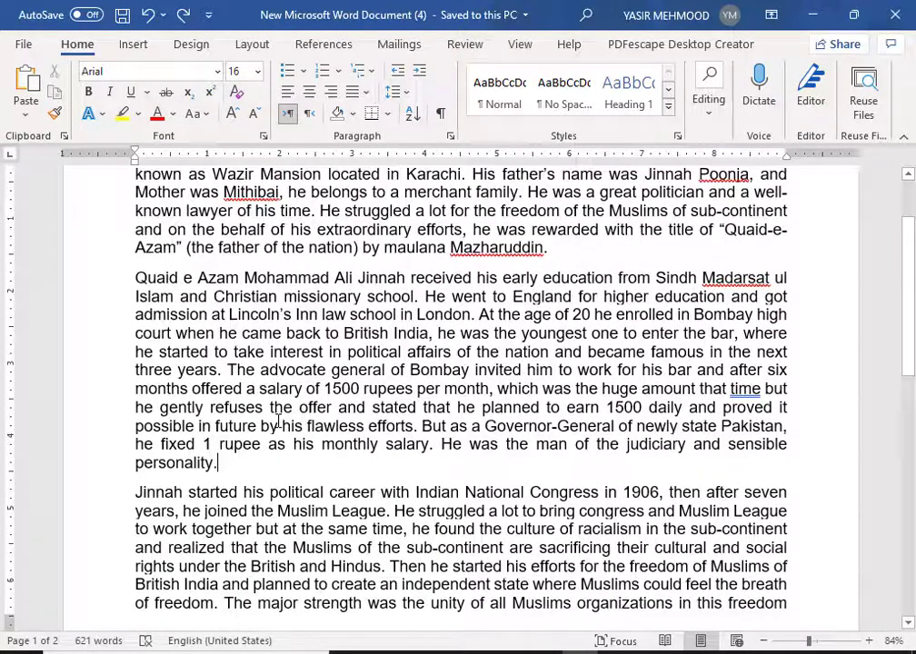
pyautogui.scroll(3, 271, 209)
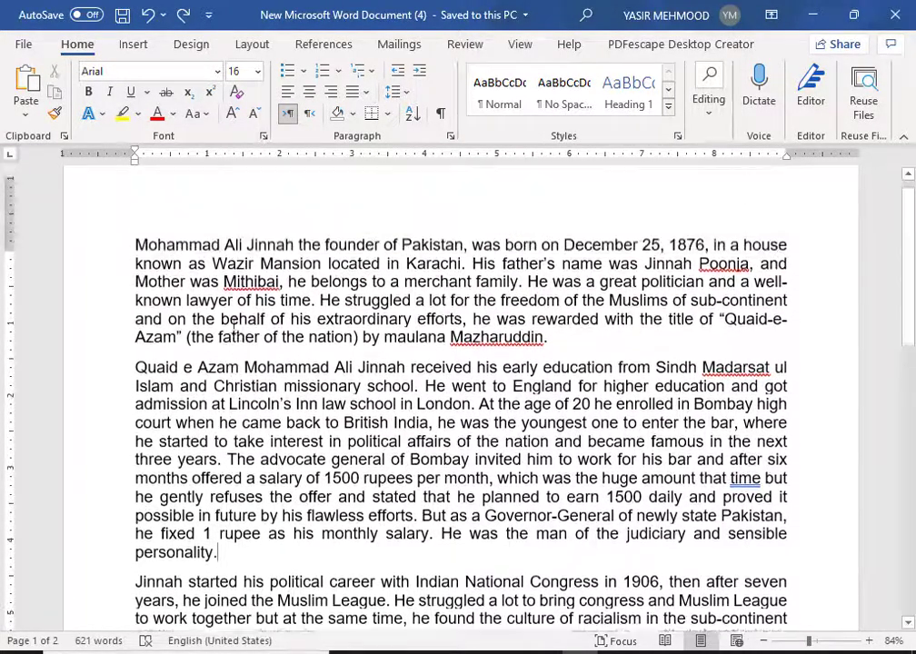
pyautogui.scroll(-11, 275, 228)
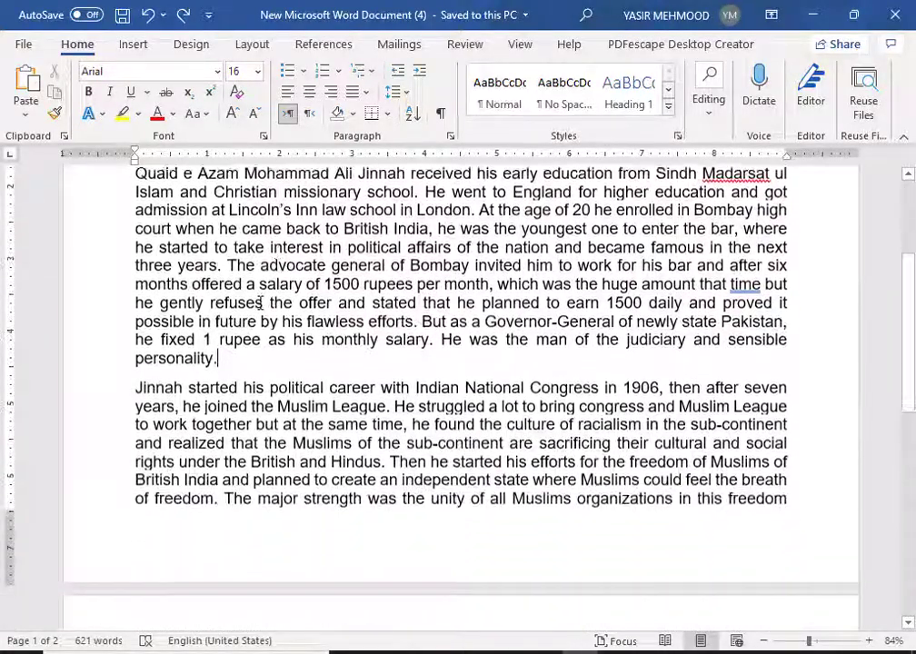
pyautogui.scroll(11, 293, 449)
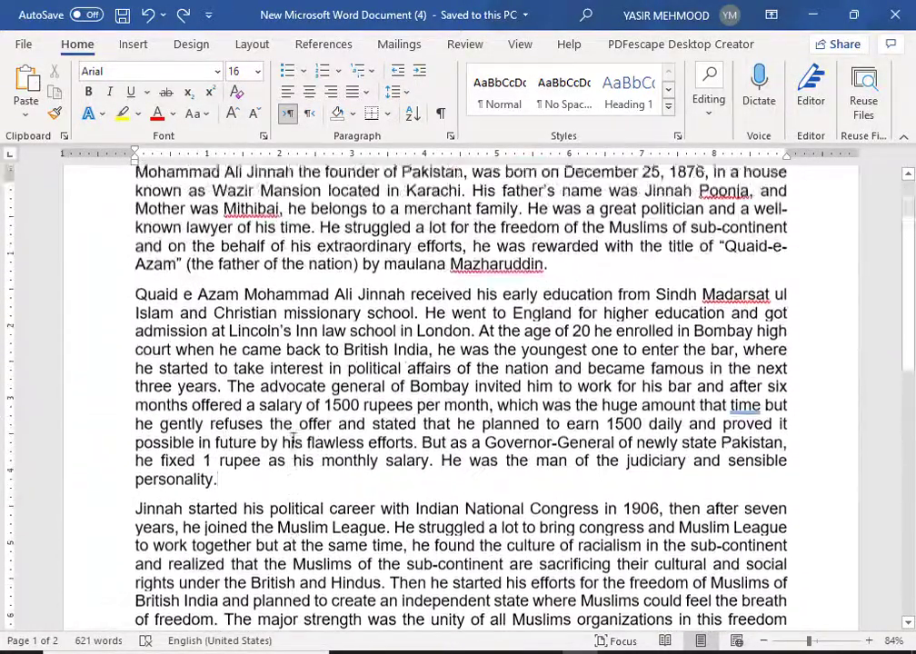
pyautogui.scroll(-2, 272, 464)
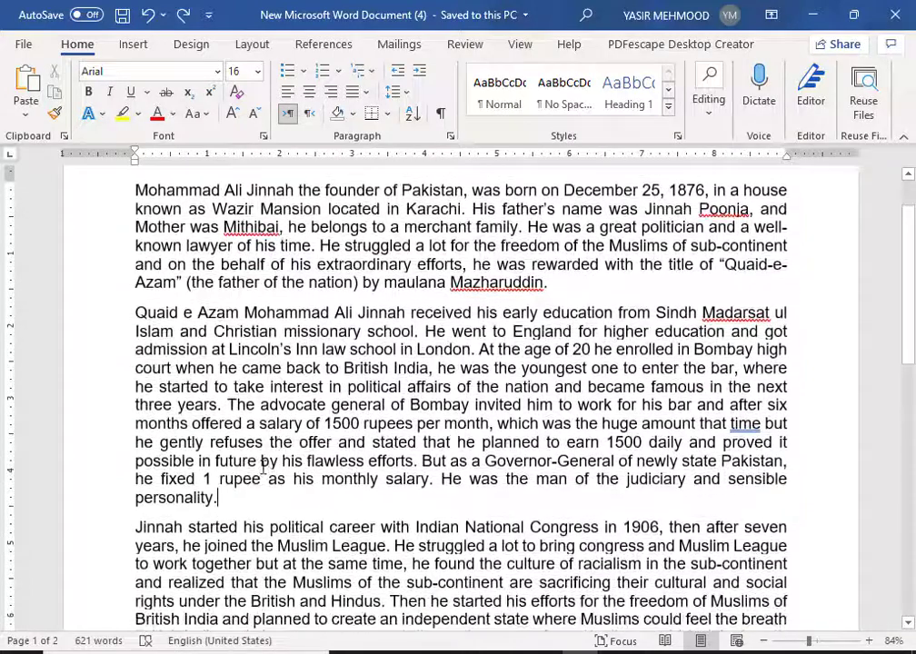
pyautogui.click(253, 497)
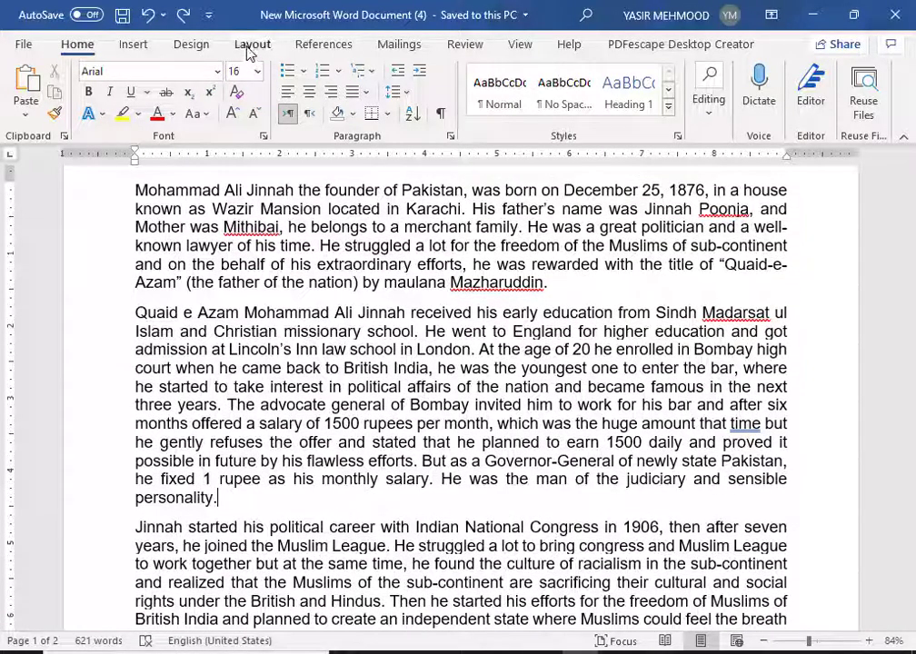
pyautogui.click(252, 45)
pyautogui.click(200, 66)
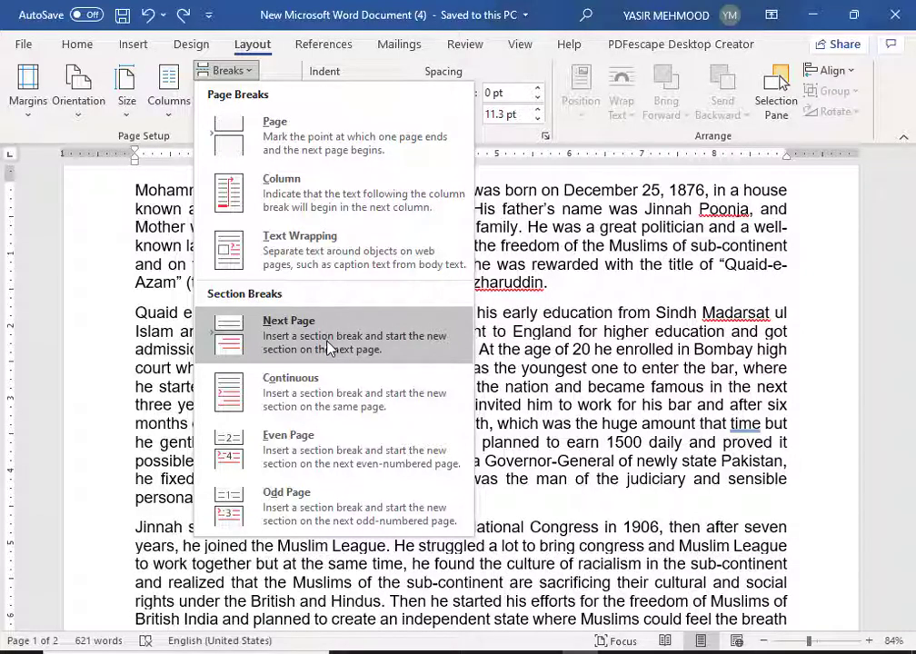
pyautogui.click(329, 348)
# Step: Open the page 1 header for editing and examine the section labels of the headers on pages 1 and 2
pyautogui.scroll(-6, 329, 343)
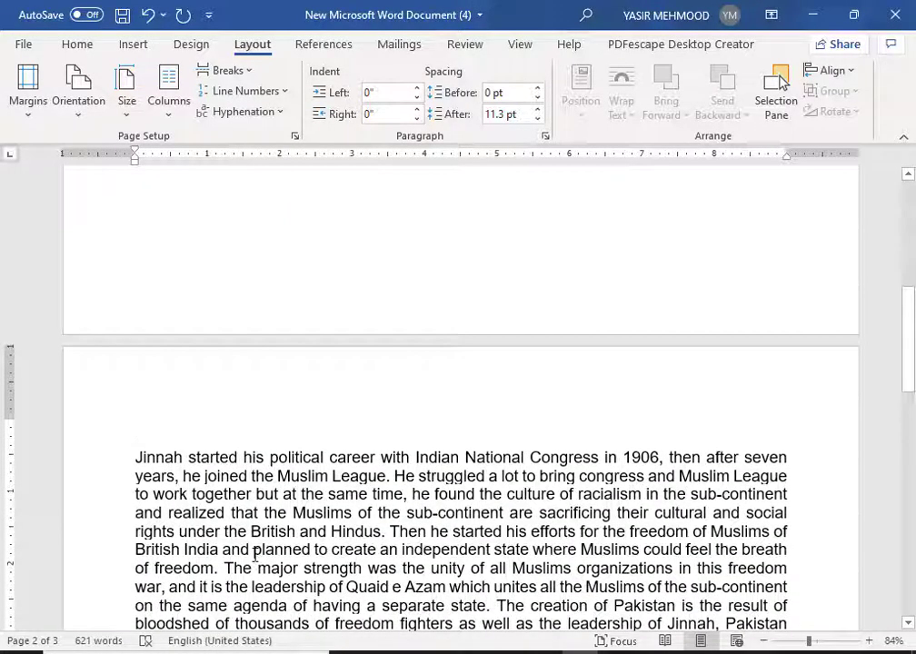
pyautogui.scroll(1, 255, 546)
pyautogui.scroll(1, 378, 353)
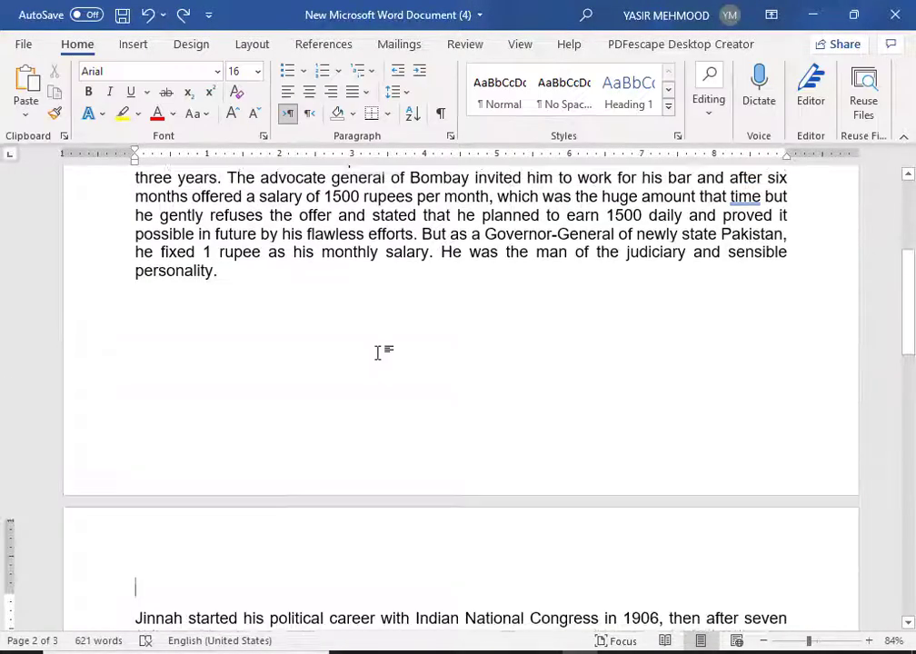
pyautogui.scroll(5, 378, 353)
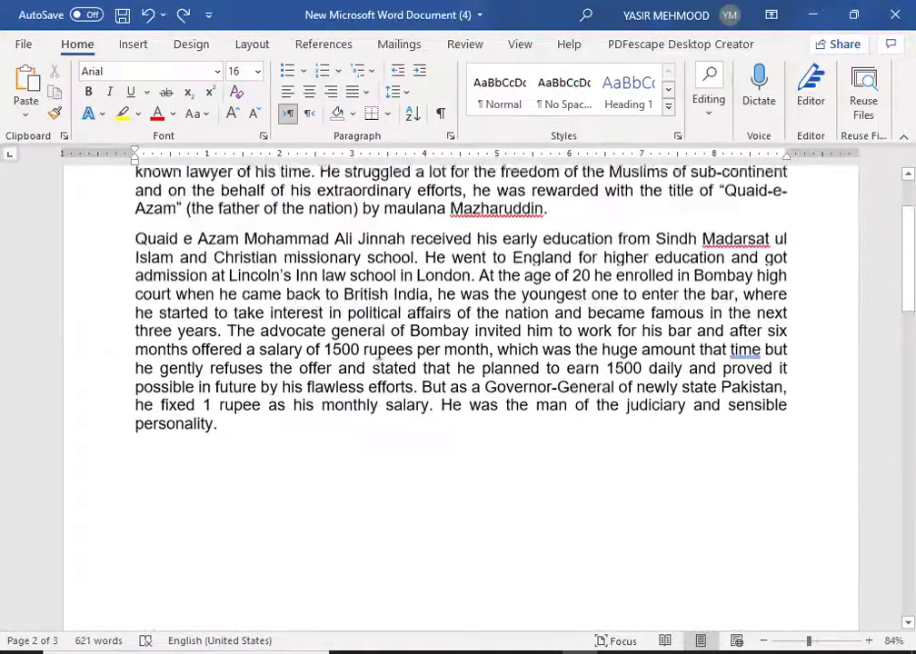
pyautogui.doubleClick(311, 194)
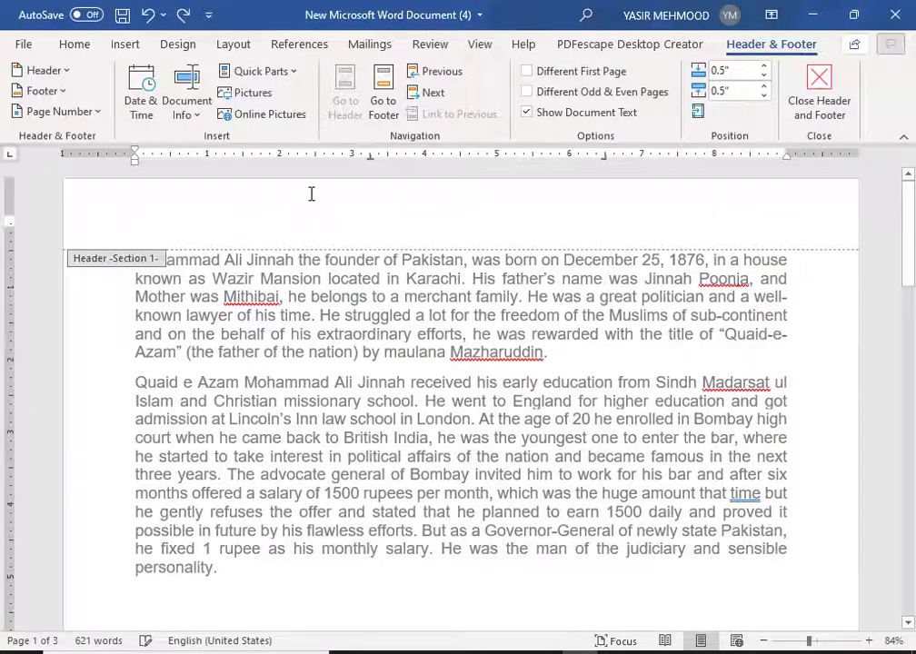
pyautogui.scroll(-1, 302, 260)
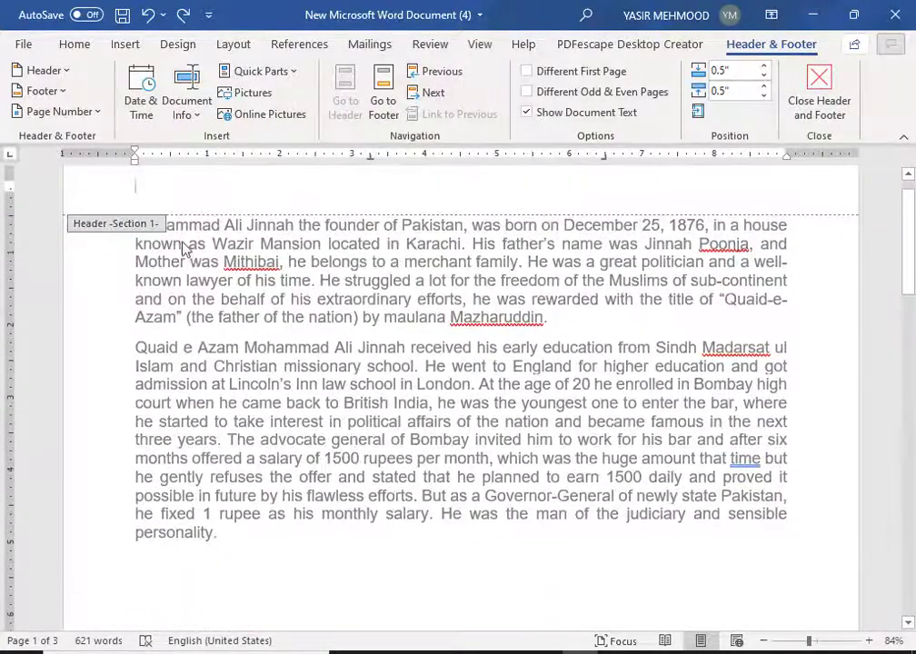
pyautogui.scroll(-2, 149, 252)
pyautogui.scroll(-4, 150, 560)
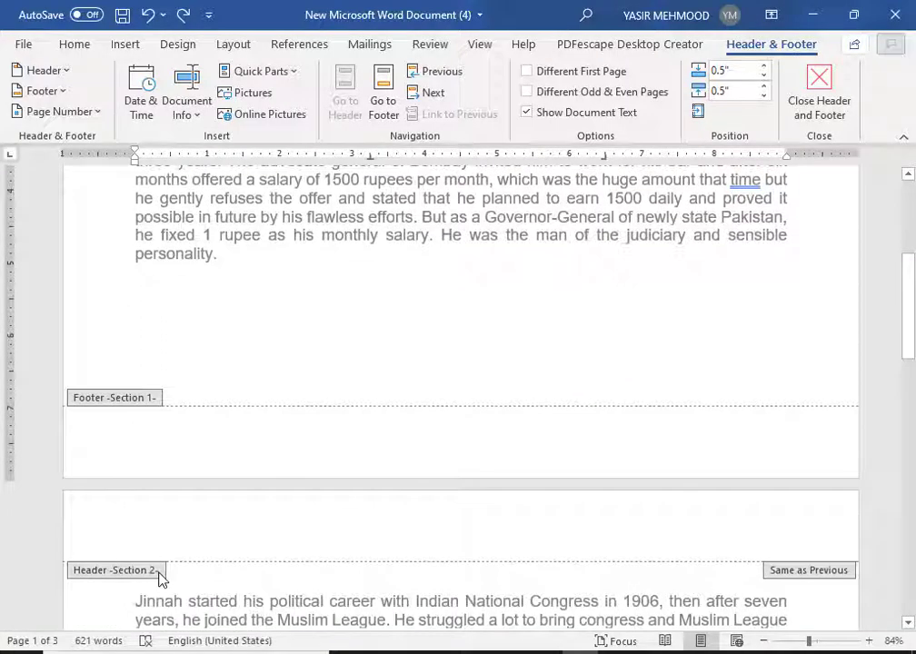
pyautogui.scroll(3, 160, 573)
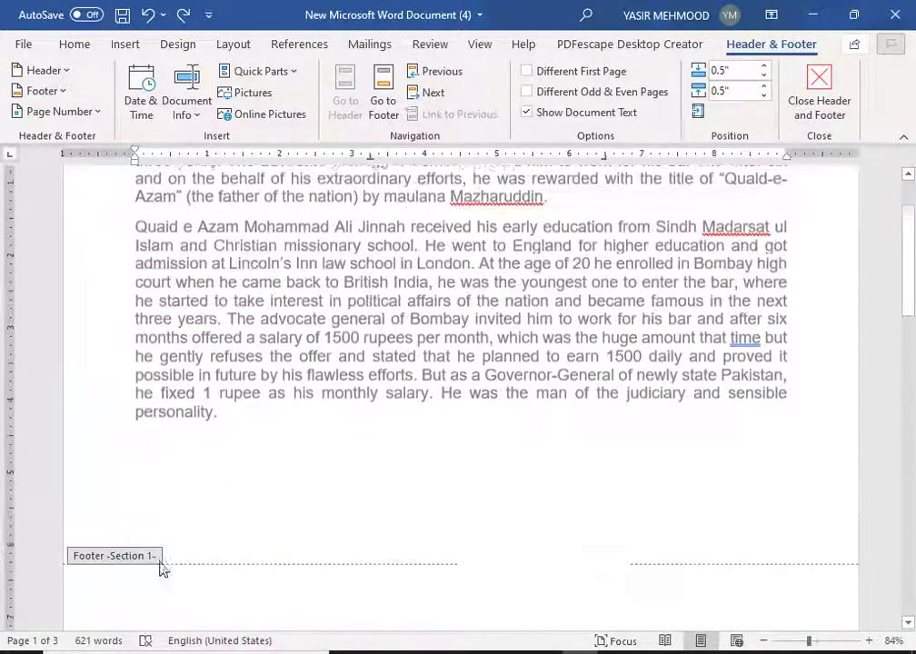
pyautogui.scroll(3, 211, 407)
# Step: Enter "founder of Pakistan" in the Section 1 header and return to the body text
pyautogui.click(202, 216)
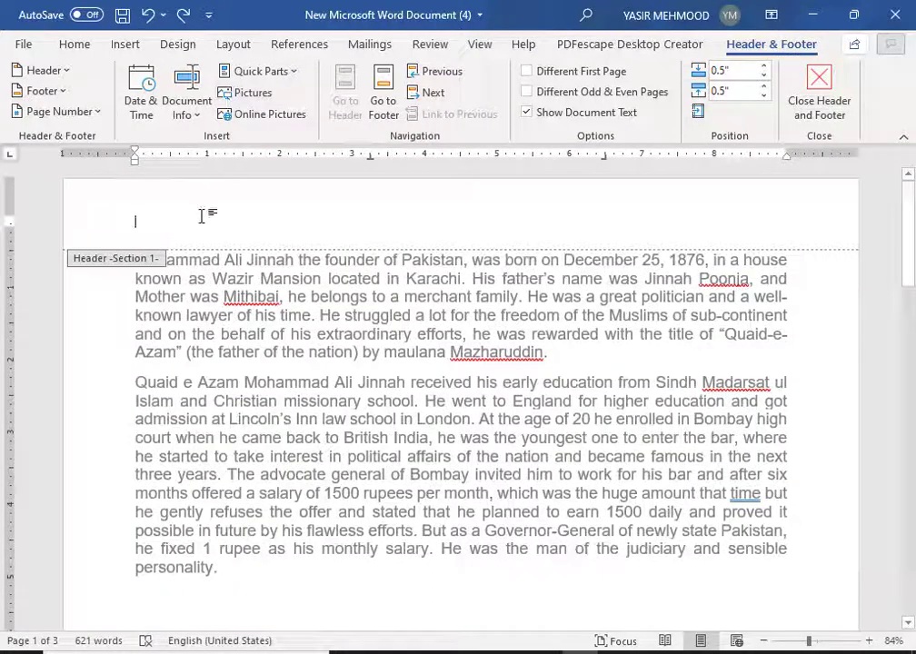
pyautogui.write('founder of Pakistan')
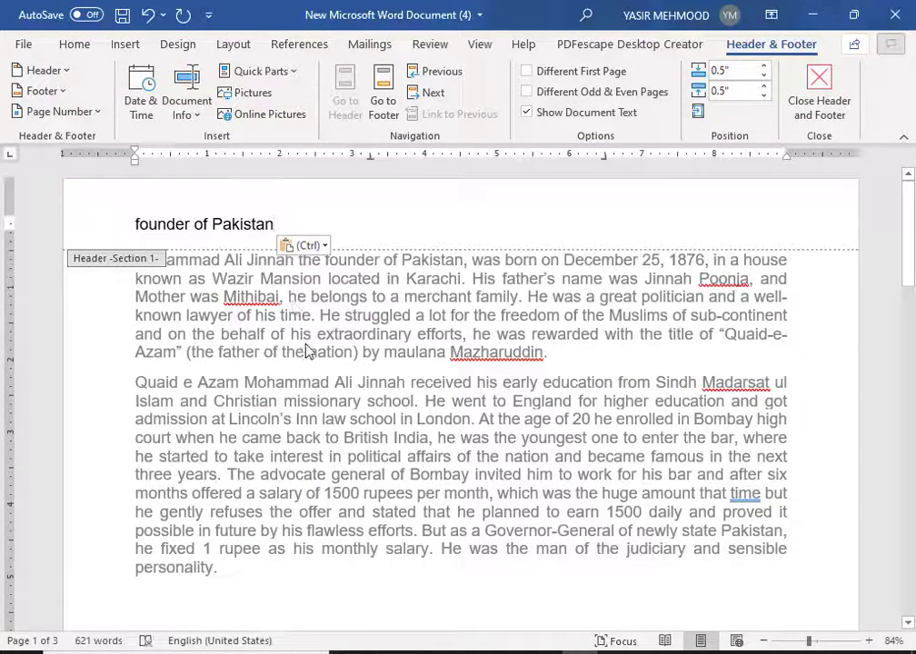
pyautogui.press('ctrl')
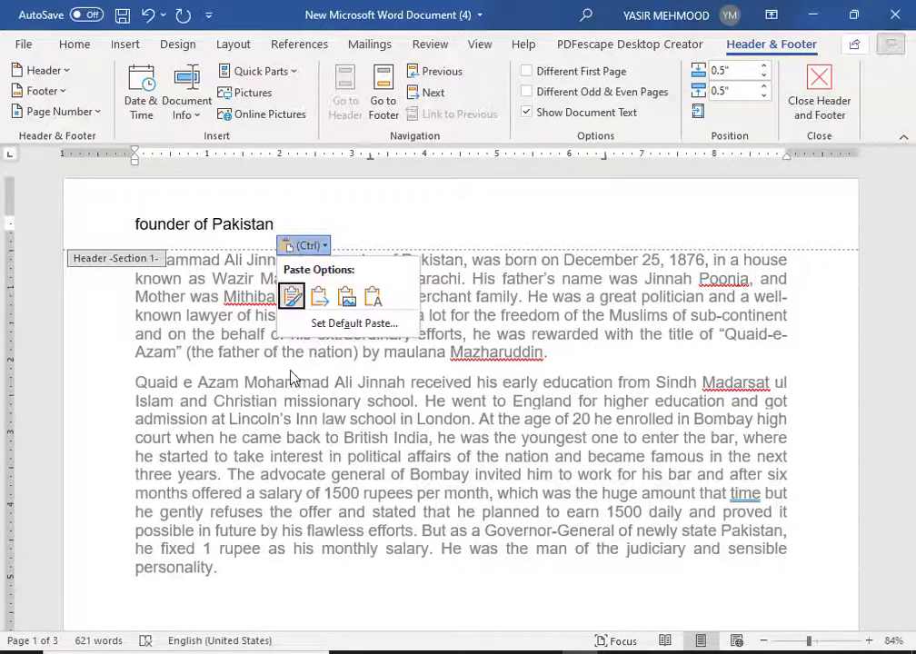
pyautogui.press('Escape')
pyautogui.press('Escape')
pyautogui.doubleClick(282, 352)
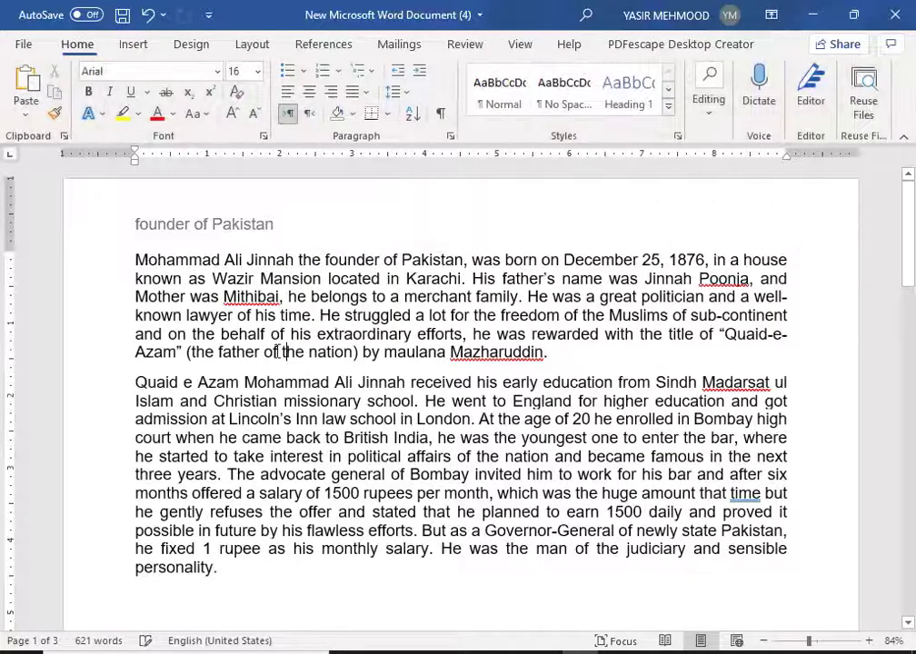
# Step: Copy "Mohammad Ali Jinnah" from the beginning of the first paragraph
pyautogui.moveTo(136, 260); pyautogui.dragTo(292, 260)
pyautogui.hotkey('ctrl', 'c')
pyautogui.scroll(-1, 287, 260)
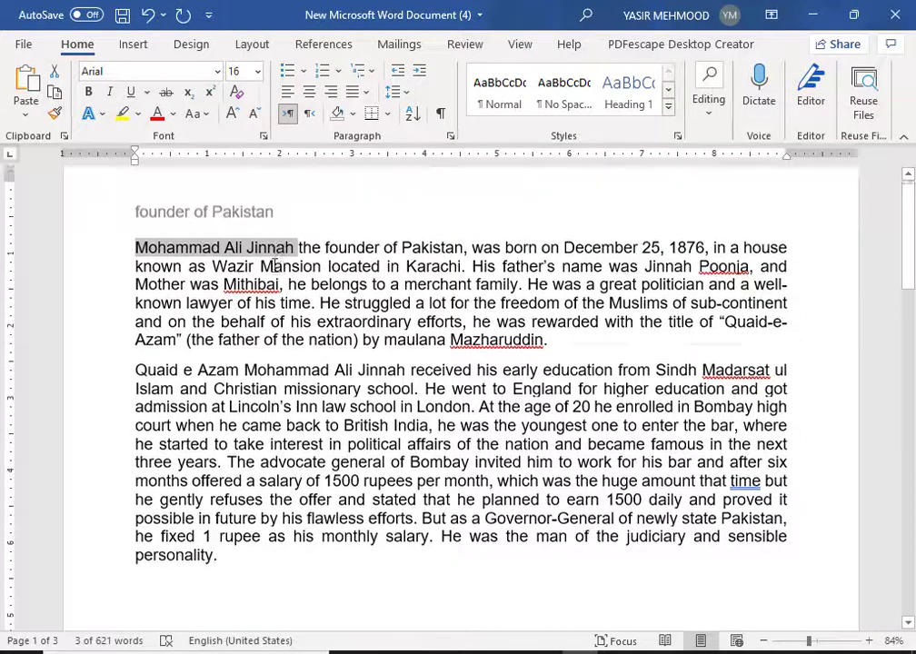
pyautogui.scroll(-7, 274, 263)
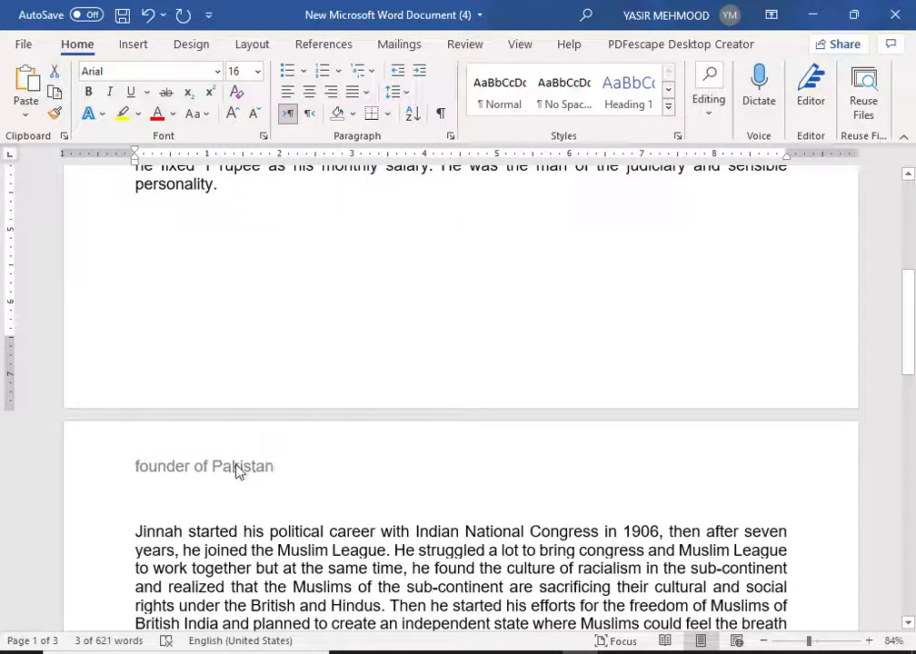
# Step: Unlink the Section 2 header from the previous section, replace its text with "Mohammad Ali Jinnah" and return to the body text
pyautogui.click(238, 473)
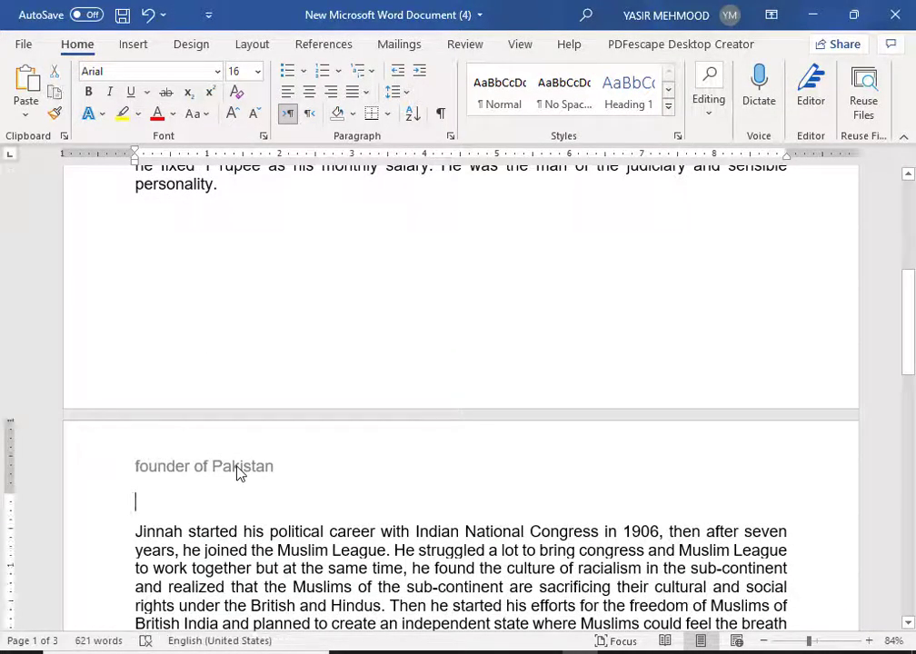
pyautogui.doubleClick(238, 472)
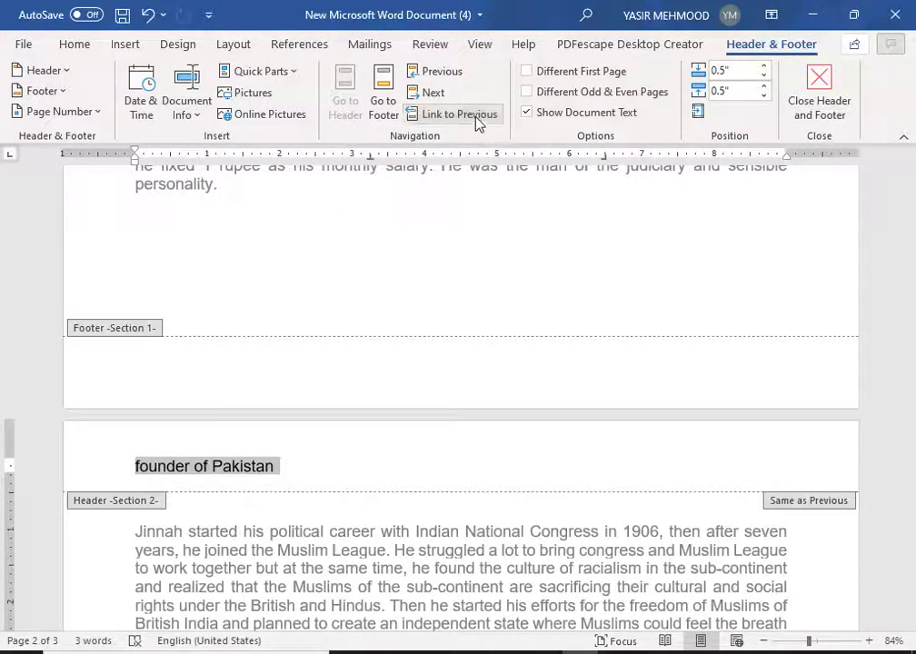
pyautogui.click(475, 116)
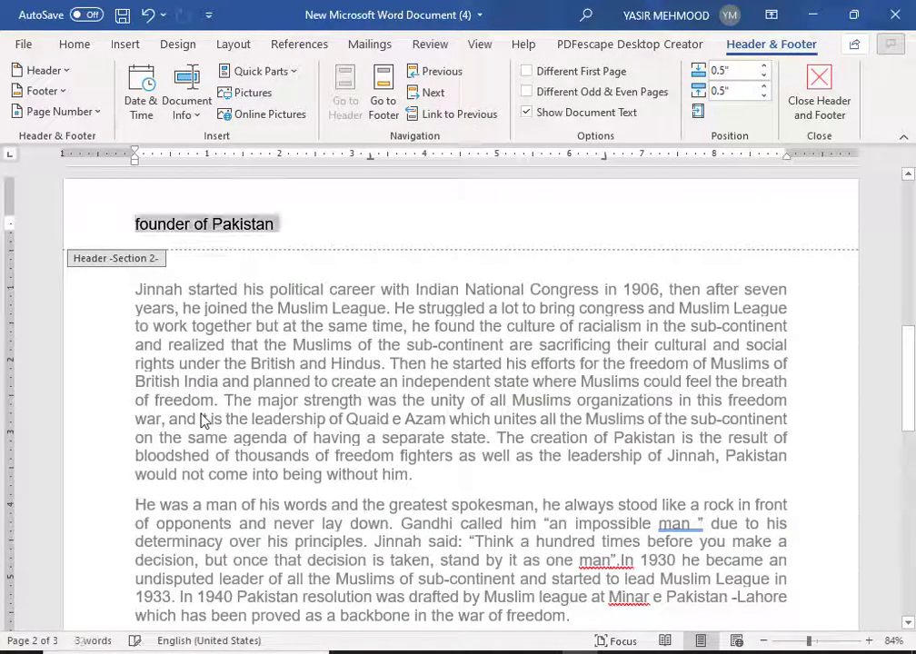
pyautogui.hotkey('ctrl', 'v')
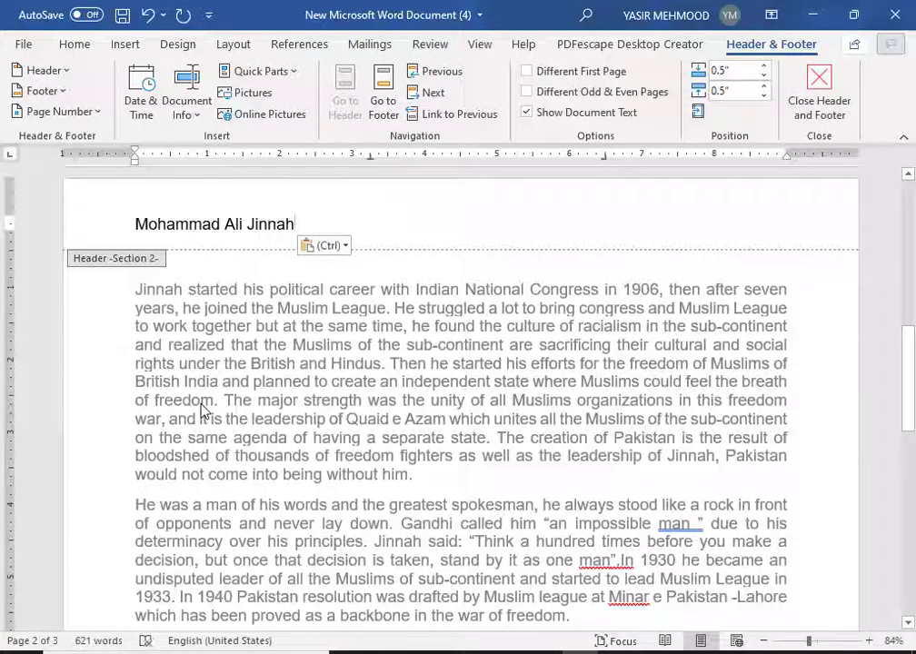
pyautogui.press('Escape')
# Step: Compare the header texts of the two sections on pages 1 and 2
pyautogui.scroll(15, 209, 366)
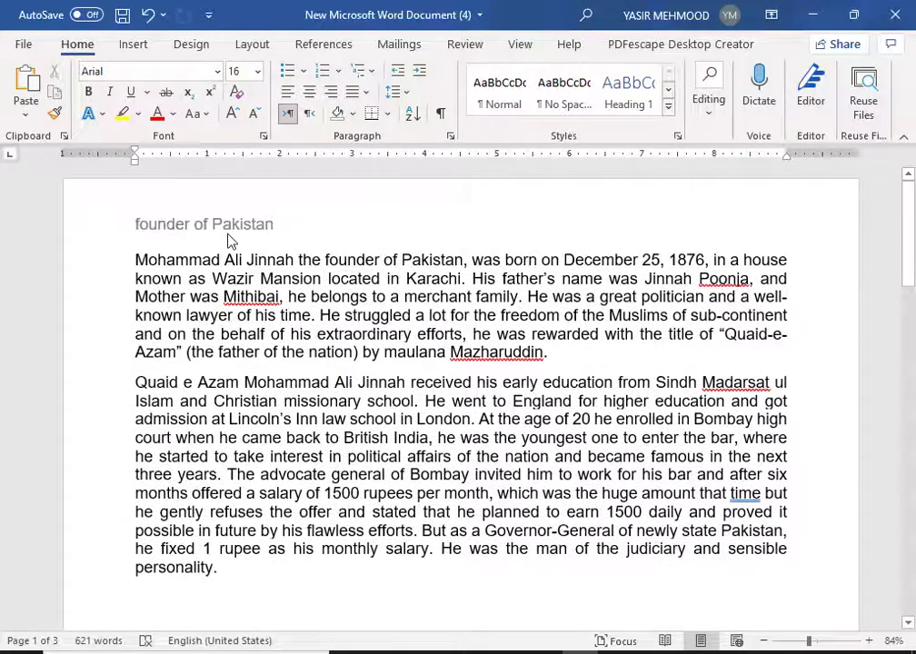
pyautogui.scroll(-8, 233, 238)
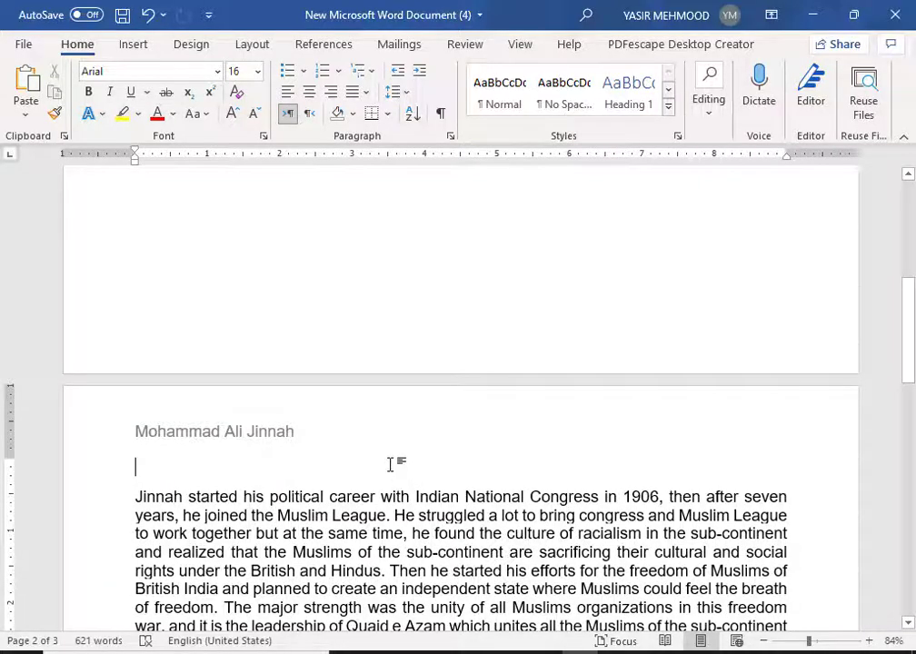
pyautogui.scroll(6, 349, 374)
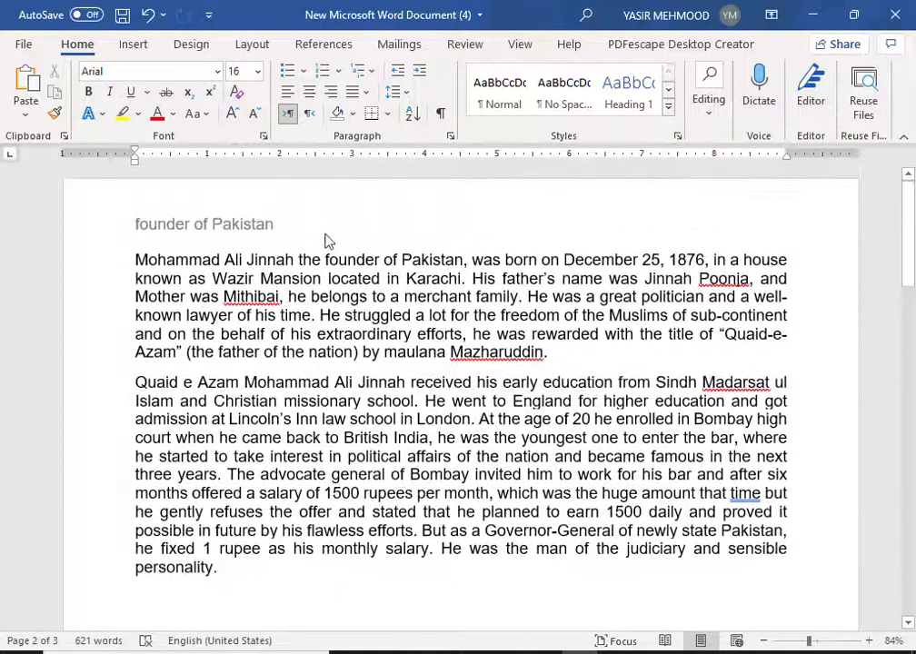